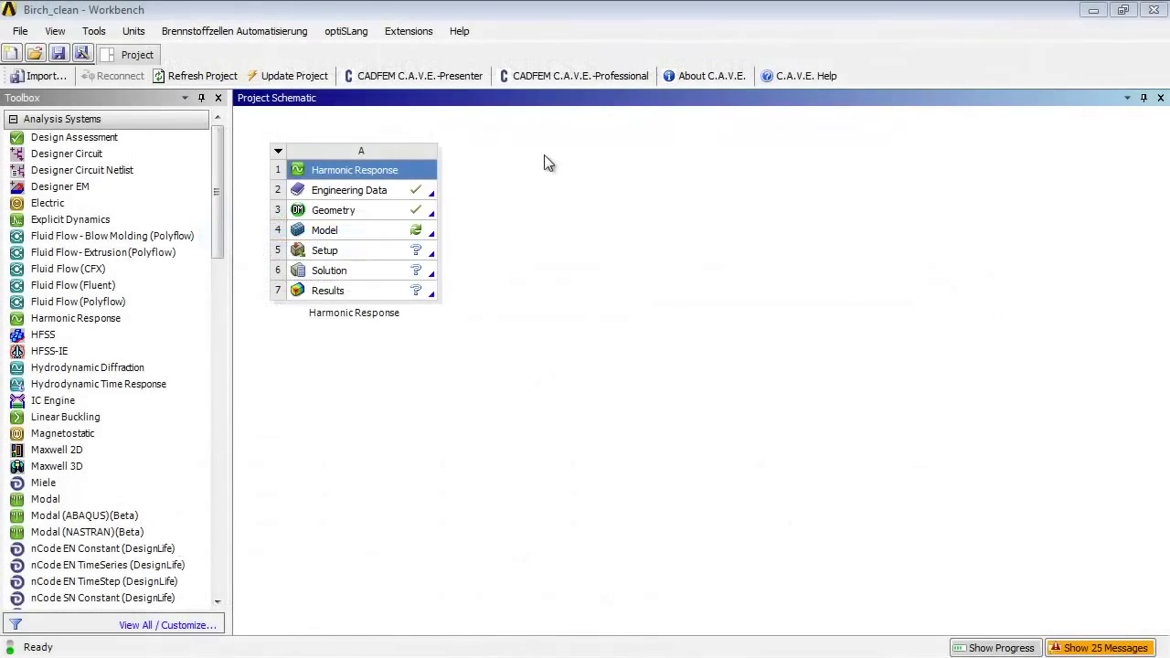
Open the geometry in DesignModeler, hide the enclosure sphere and orbit to view the loudspeaker
click(376, 210)
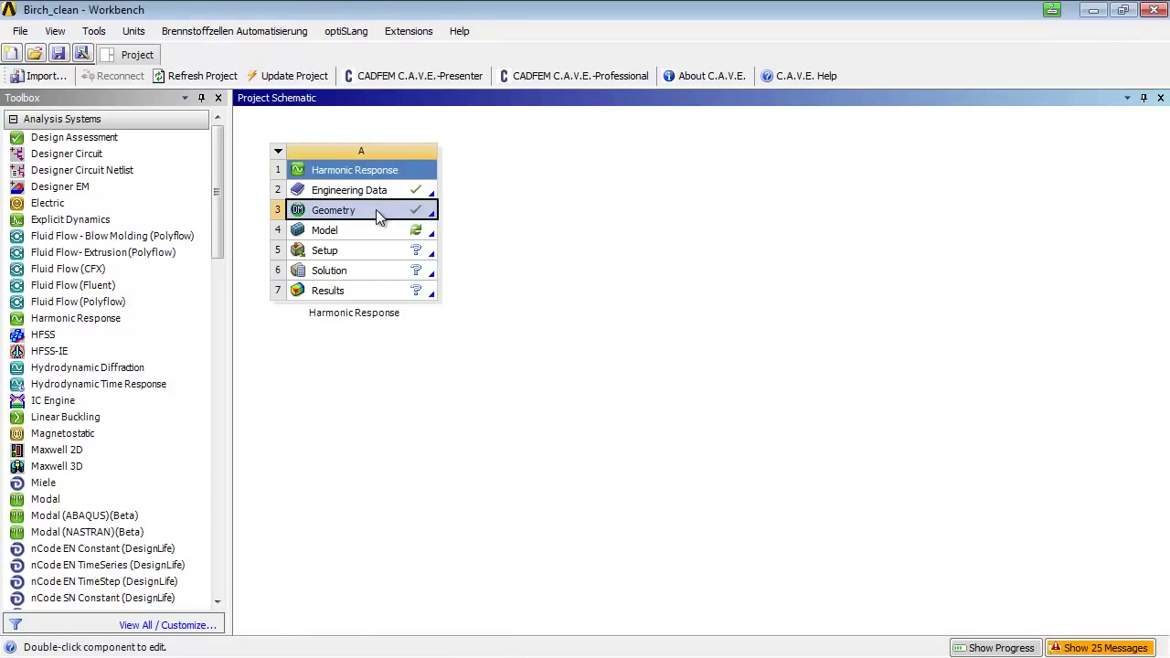
double_click(376, 209)
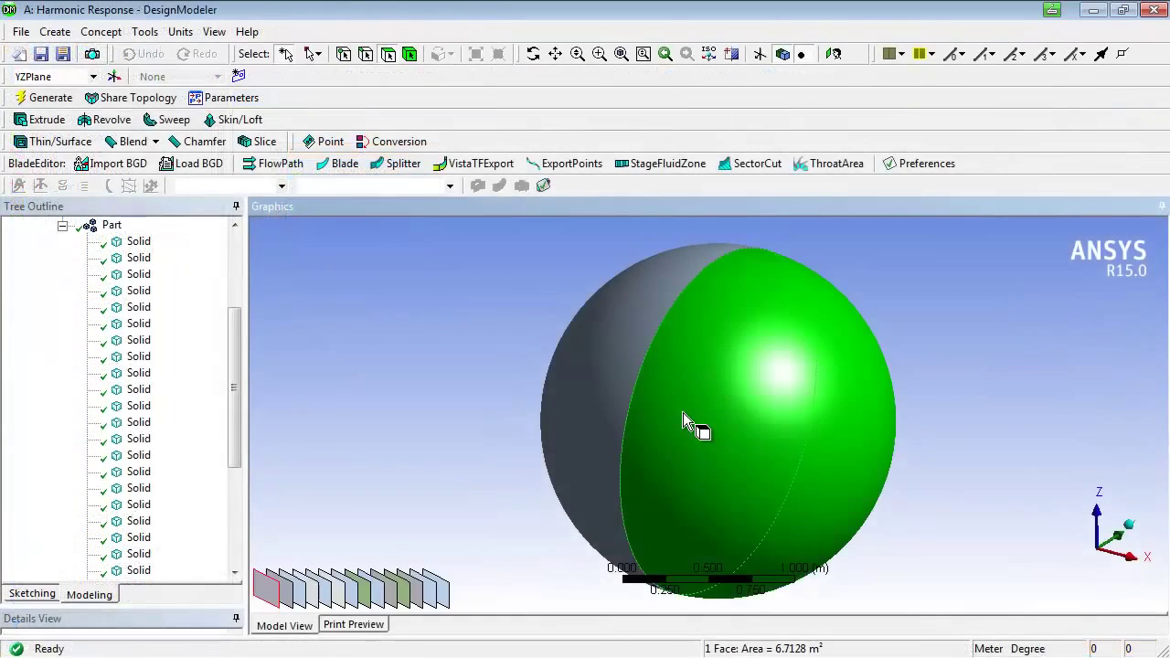
right_click(685, 413)
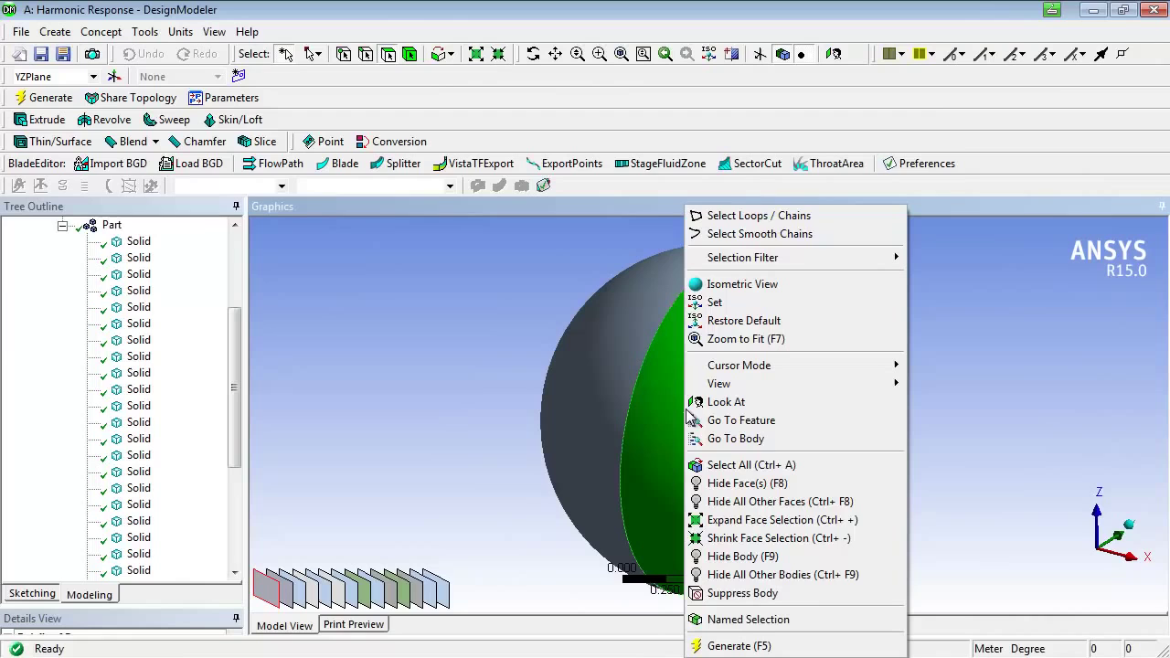
click(737, 556)
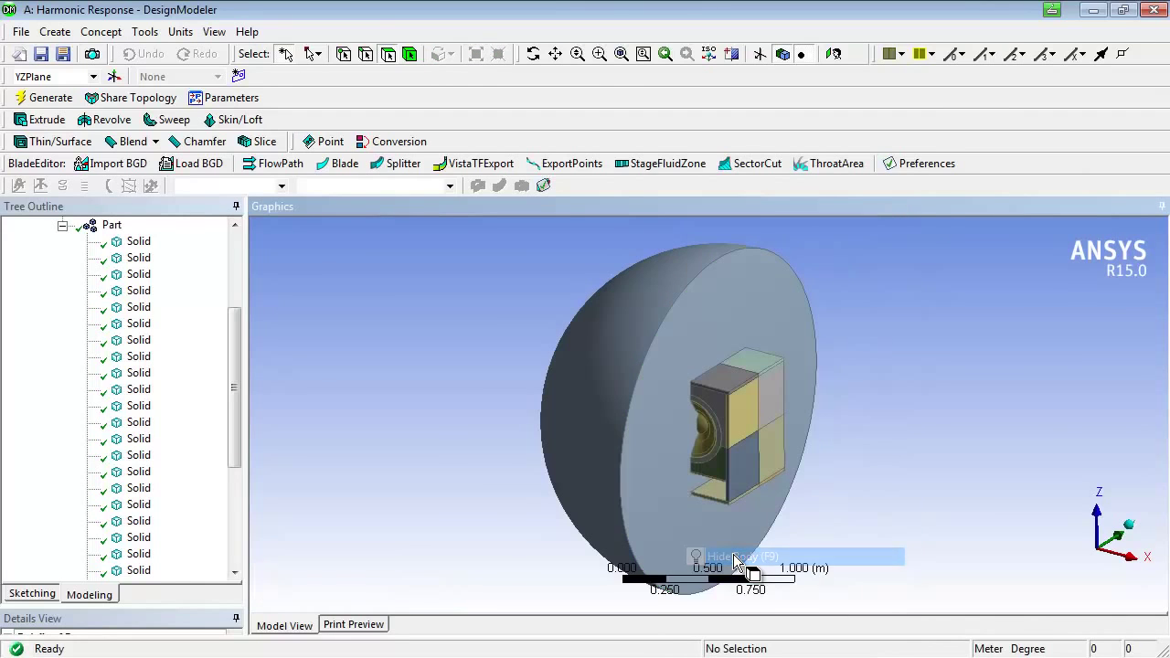
middle_drag(826, 472, 777, 468)
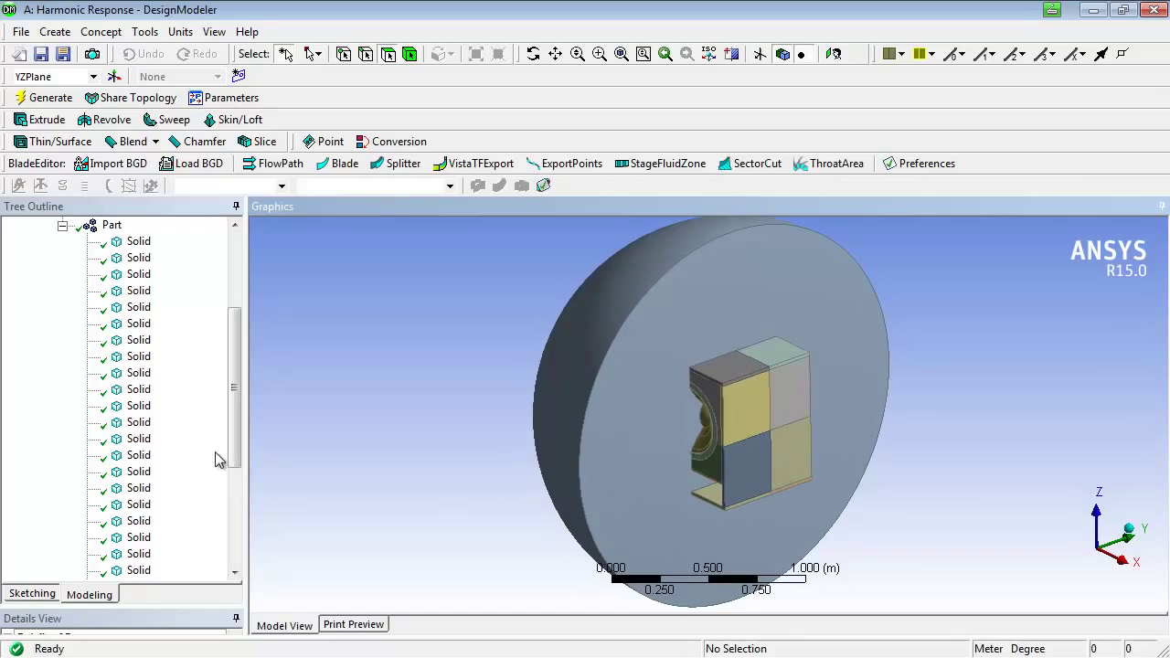
Select the air bodies in the Tree Outline, collapse the Part list, and return to Workbench
drag(233, 448, 233, 543)
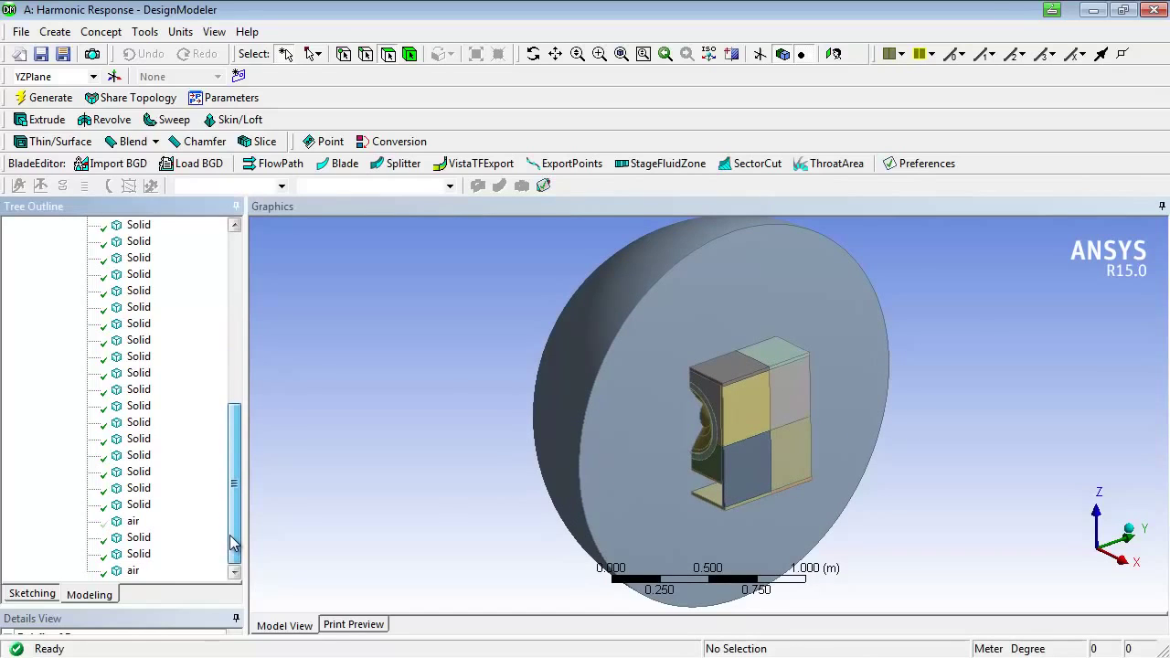
click(132, 571)
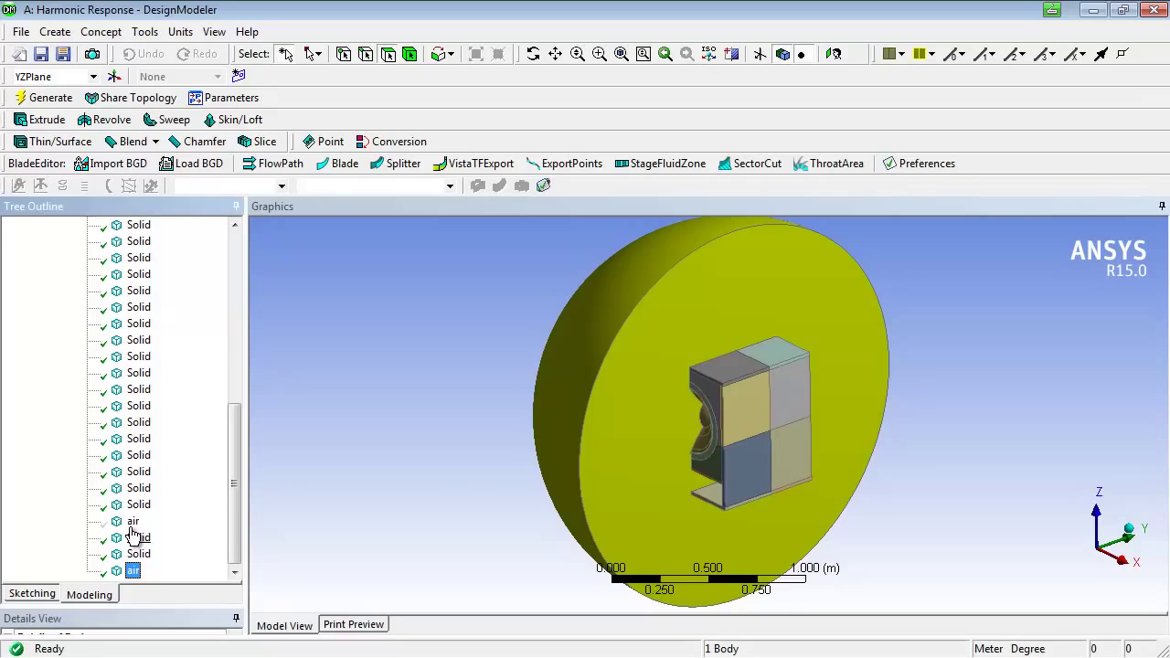
shift+click(132, 522)
scroll(92, 384, up, 8)
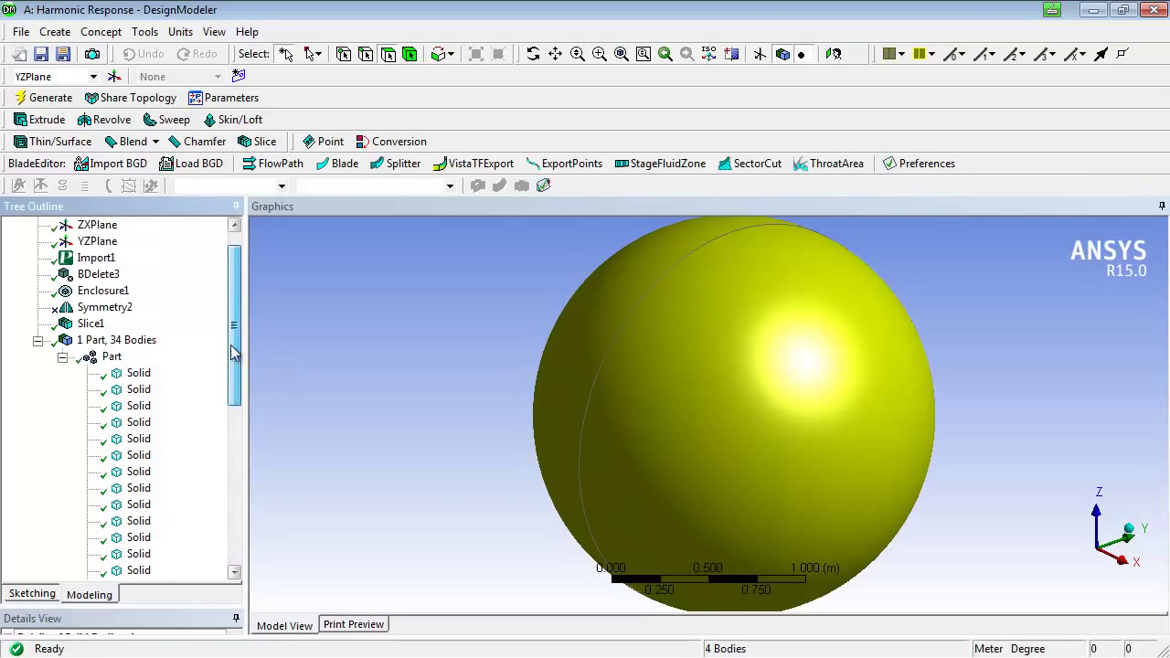
click(62, 390)
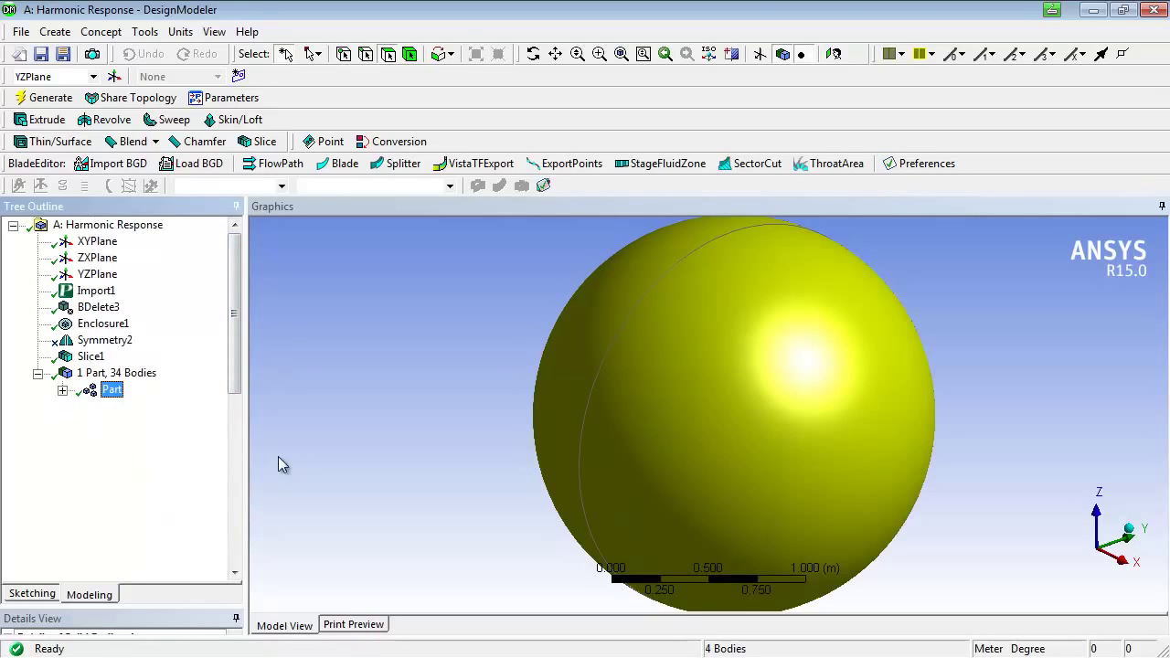
key(alt+Tab)
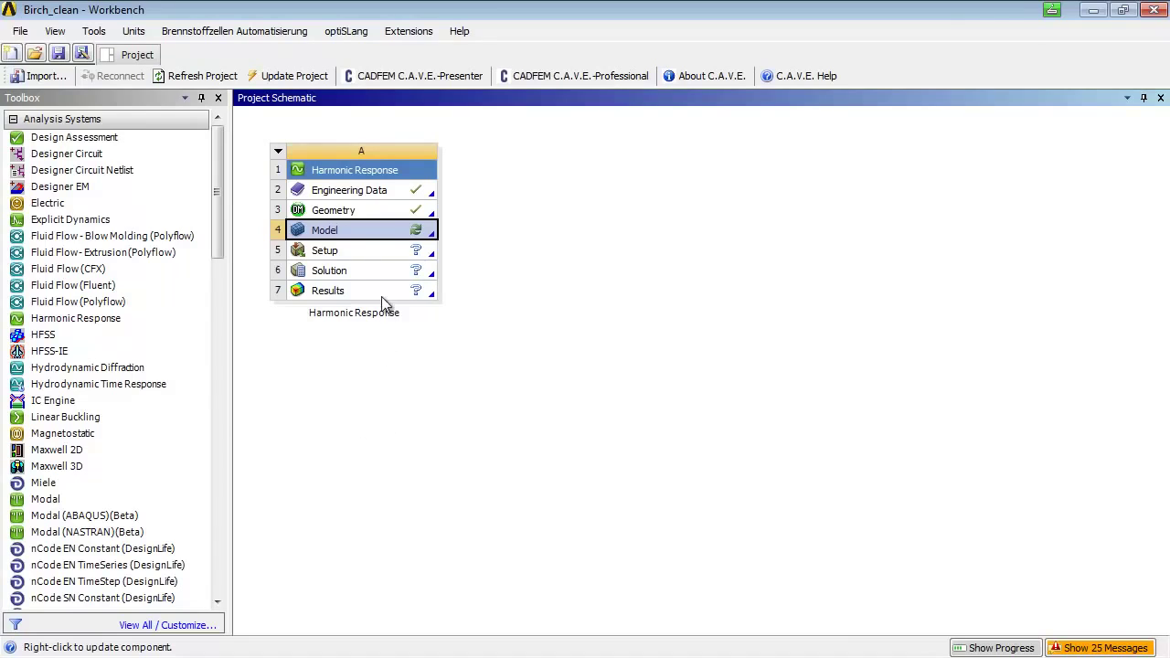
Launch Mechanical from the Model cell (A4) of the Harmonic Response system
double_click(364, 236)
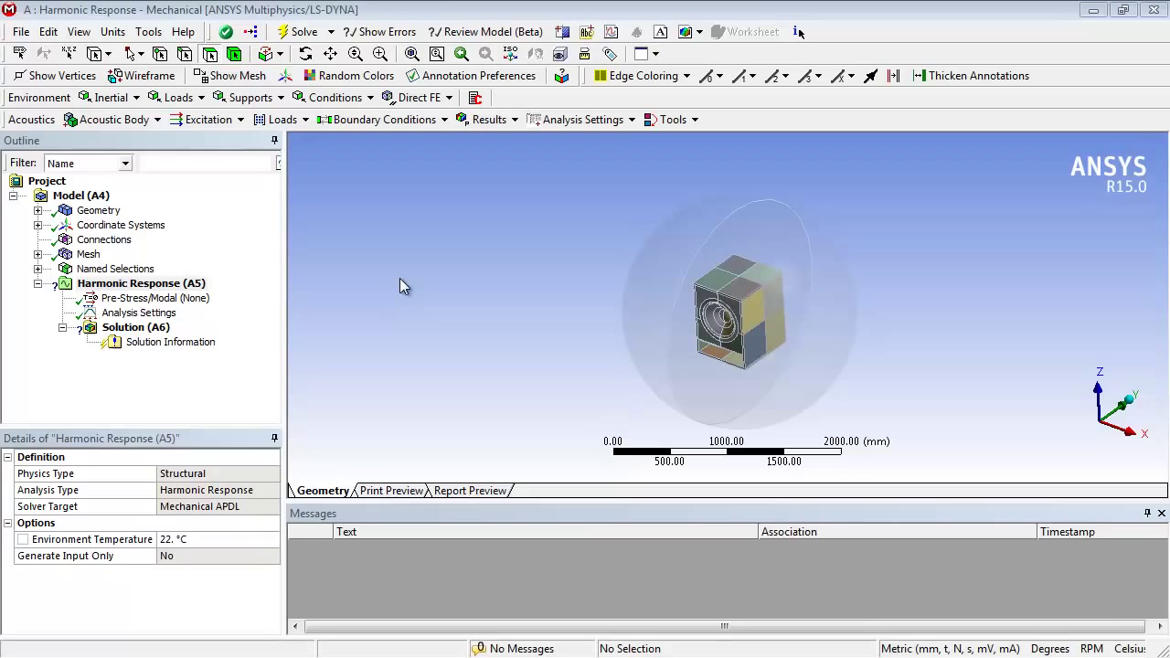
Insert an Acoustic Body on the two sphere air bodies (density 1.2041E-12, sound speed 343240 mm/s)
right_click(200, 289)
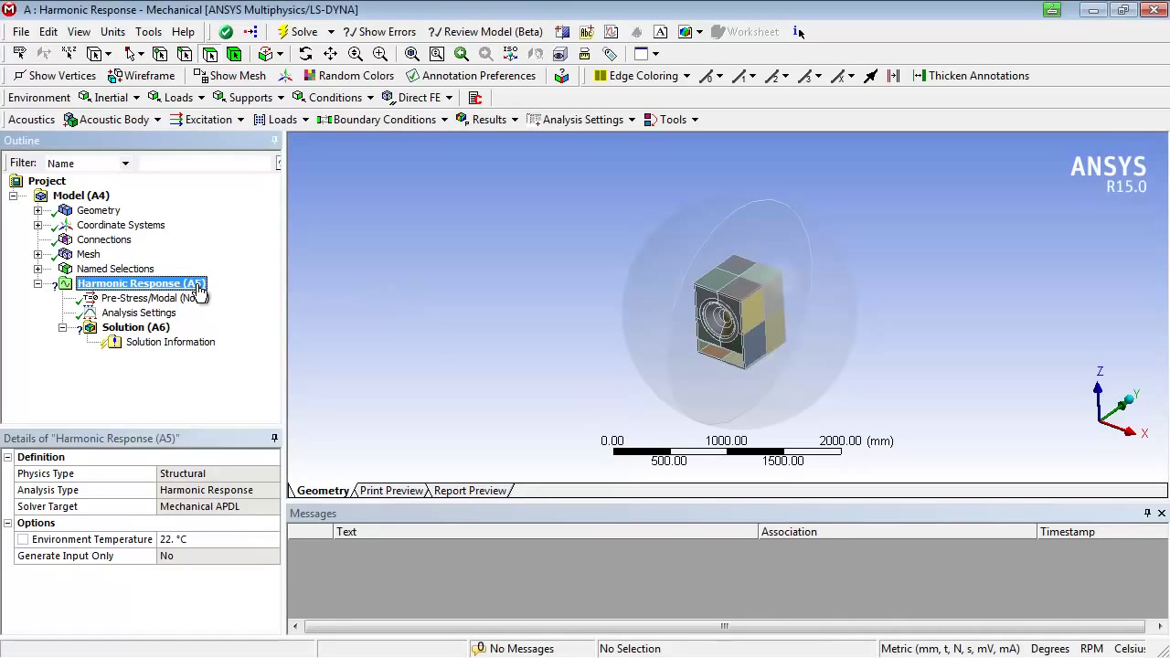
mouse_move(324, 304)
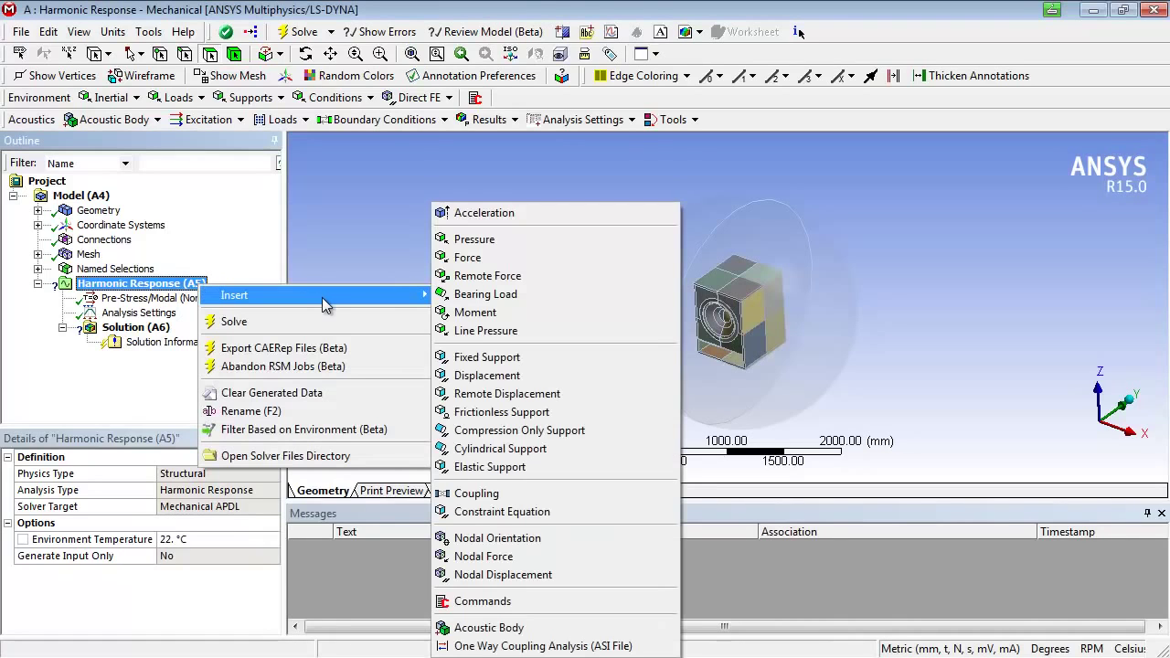
click(501, 630)
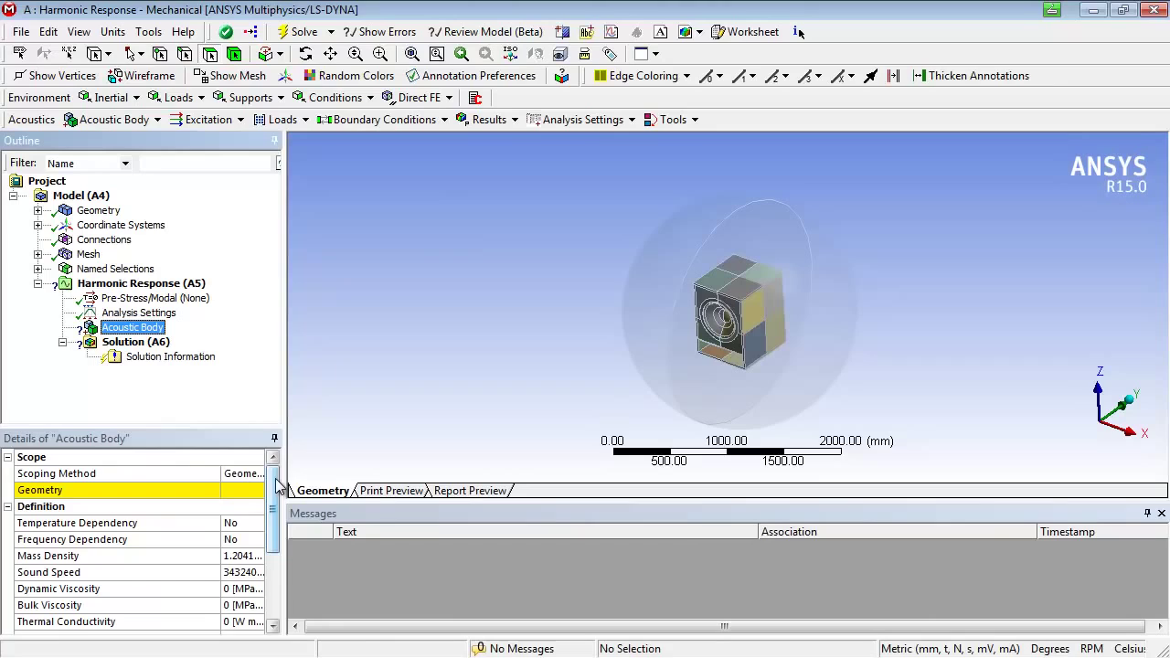
drag(279, 484, 494, 484)
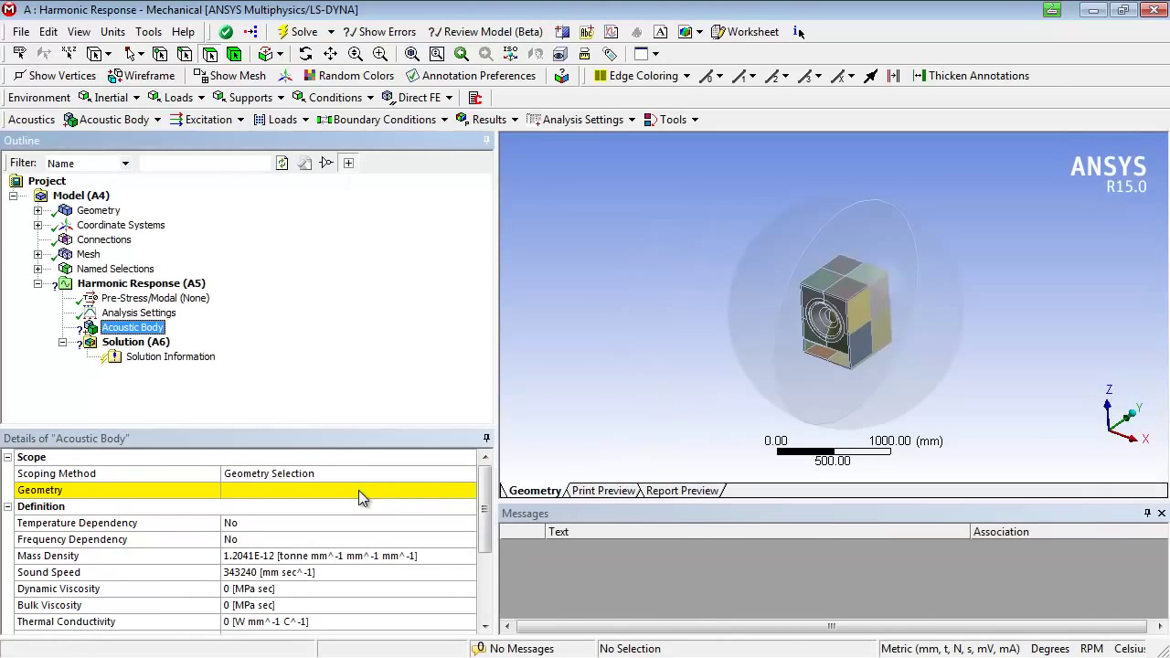
click(358, 489)
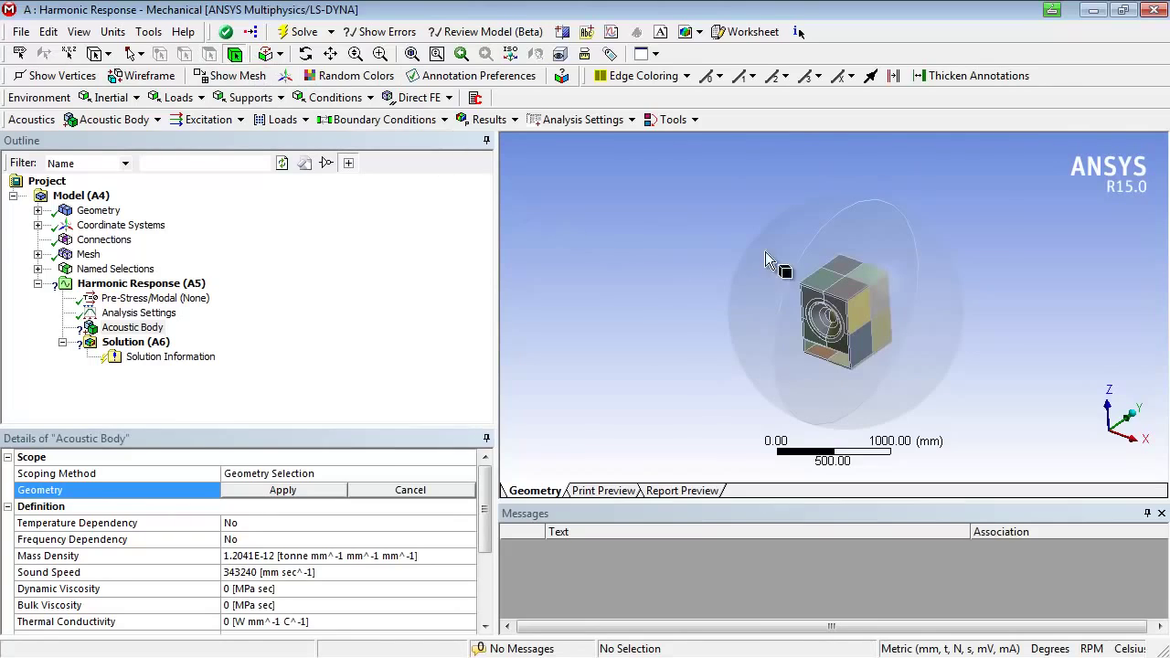
click(863, 237)
ctrl+click(811, 229)
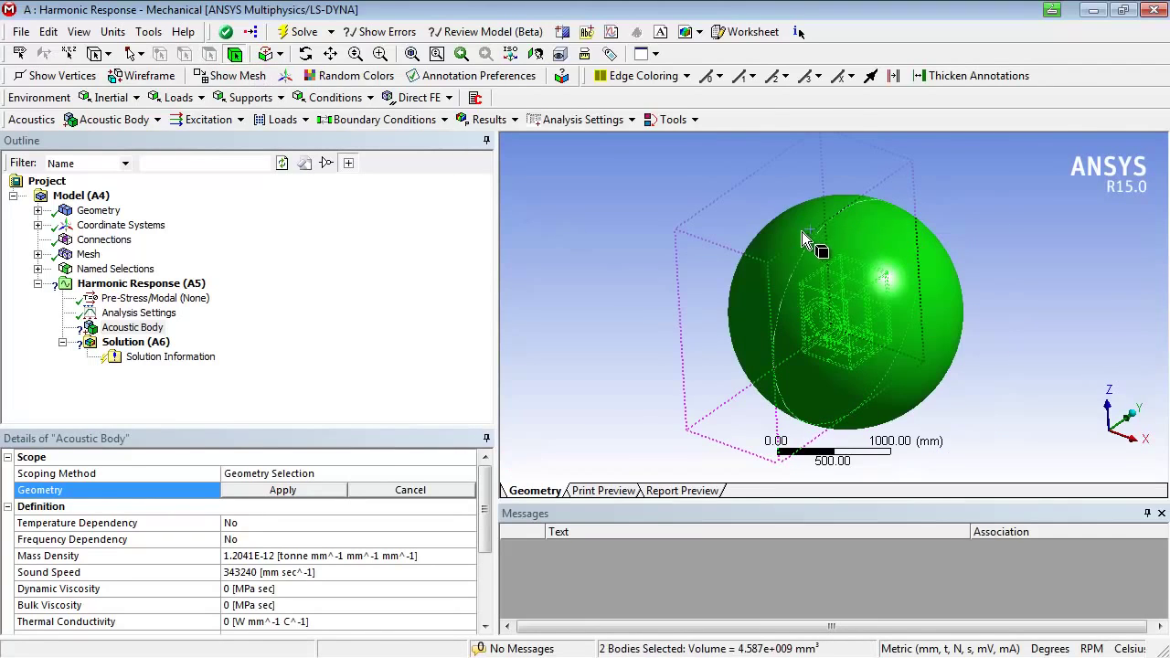
click(322, 492)
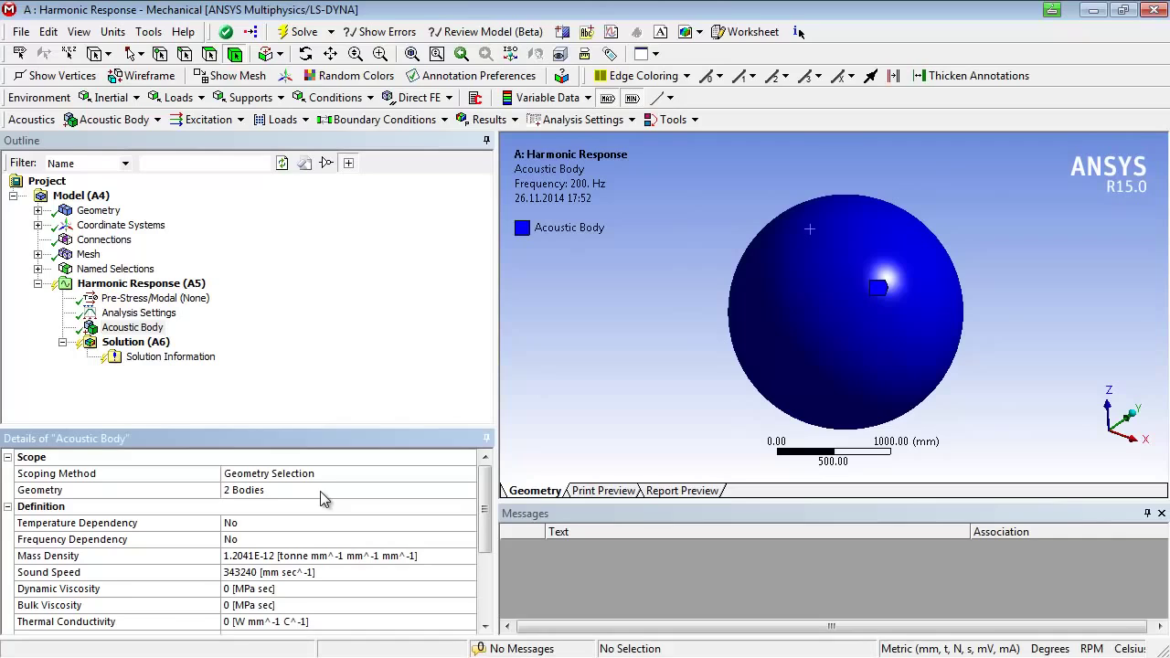
drag(338, 432, 334, 363)
drag(488, 466, 491, 498)
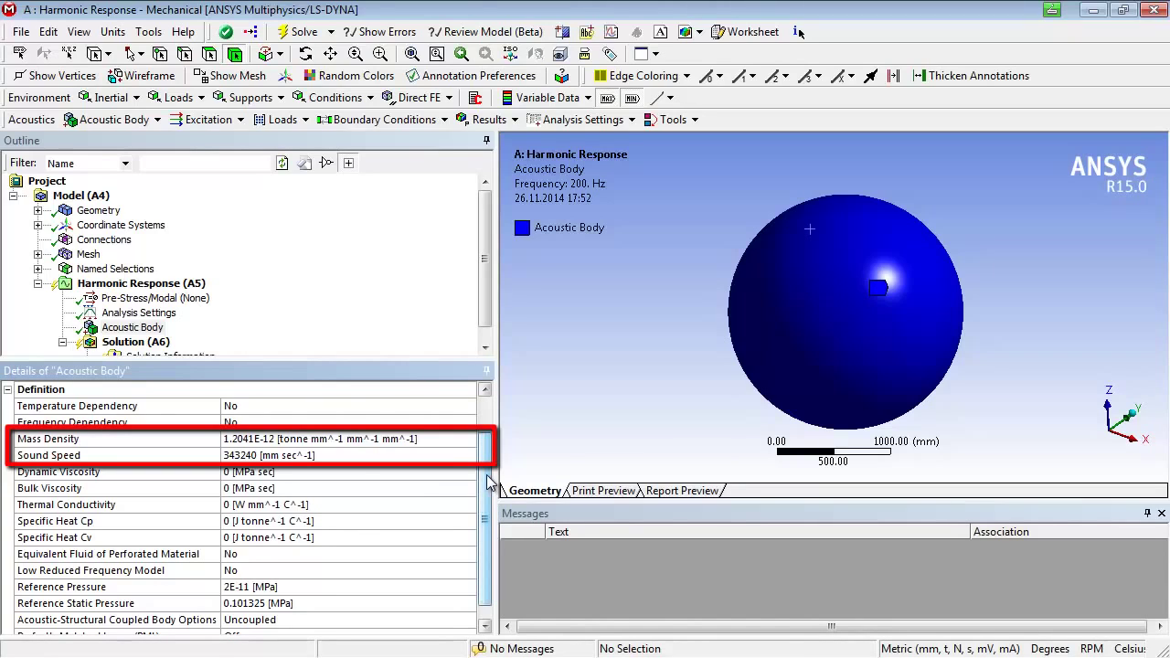
Insert an Acoustic Radiation Boundary scoped to both outer faces of the enclosure sphere
click(155, 284)
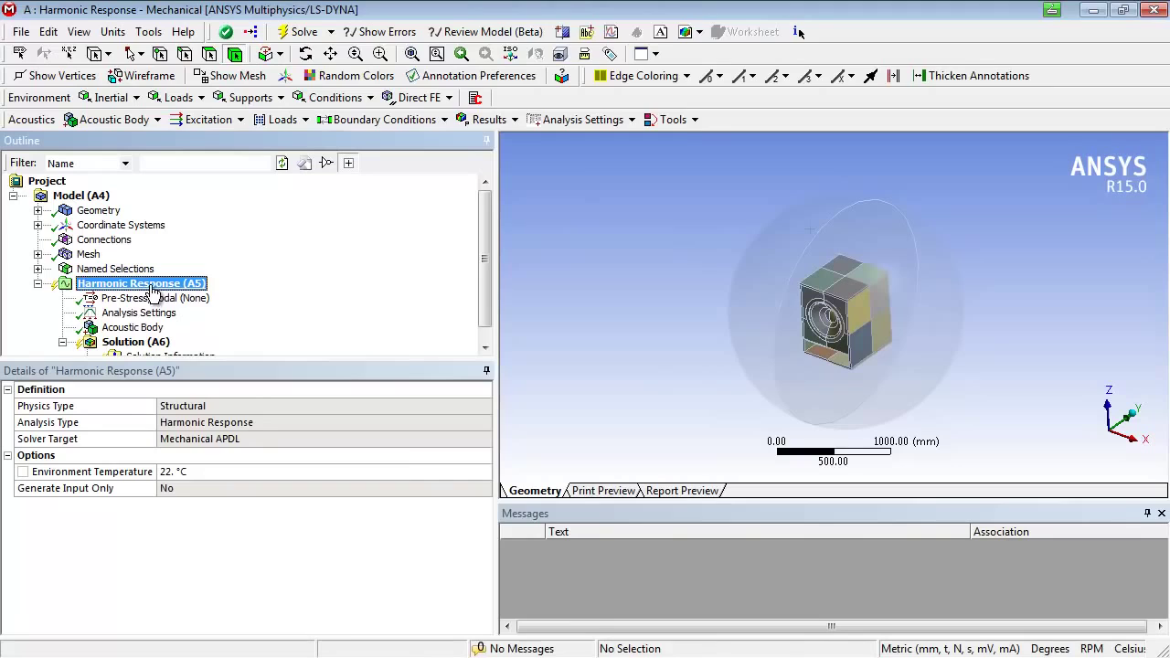
right_click(167, 285)
mouse_move(242, 296)
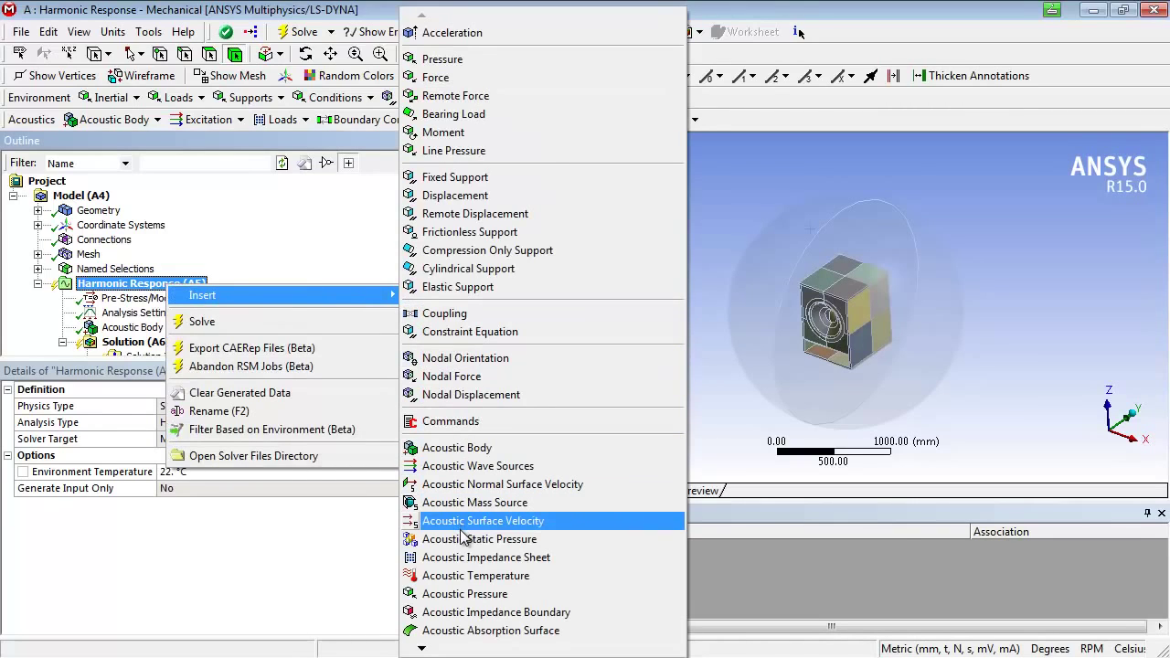
click(435, 638)
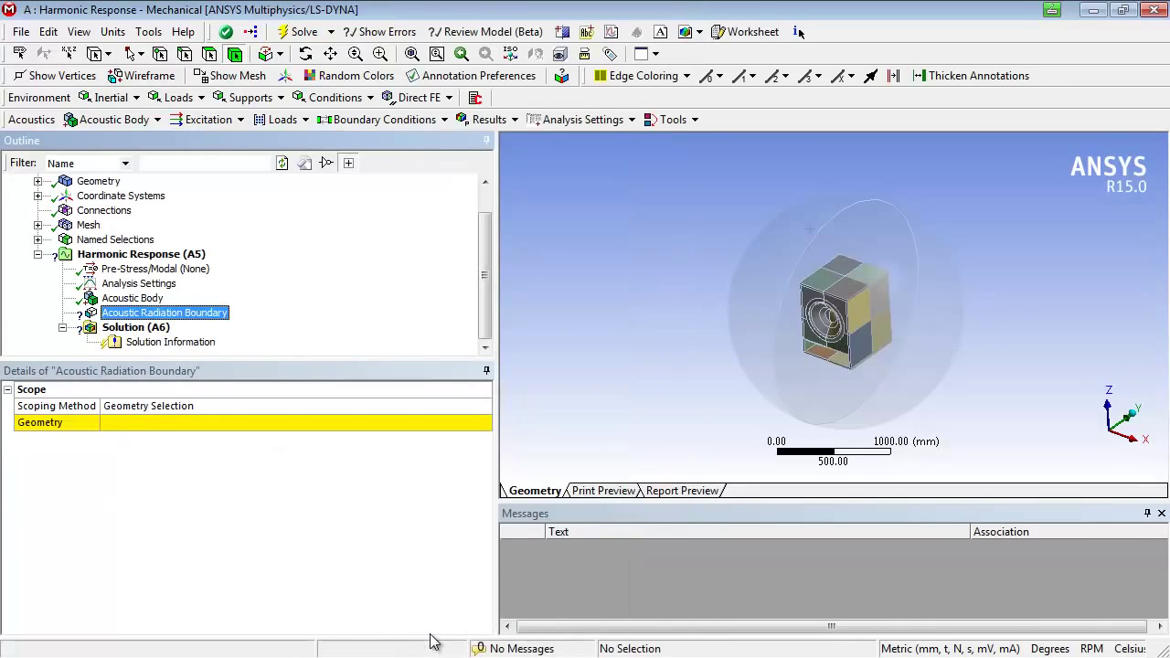
click(162, 424)
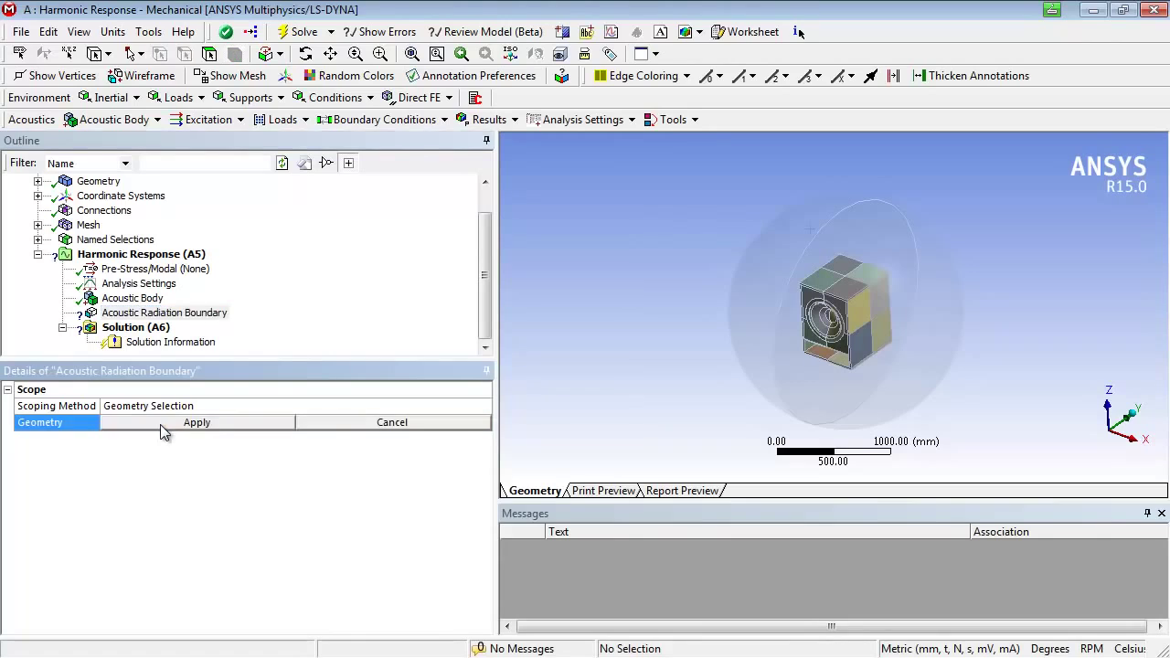
click(859, 263)
ctrl+click(794, 240)
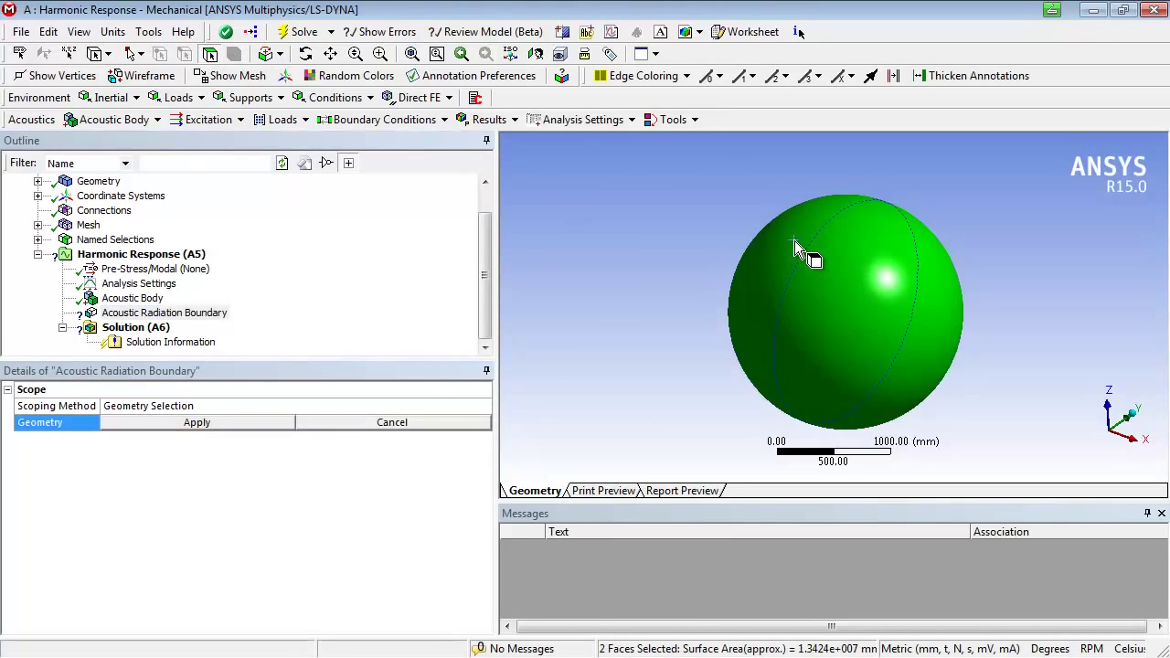
click(245, 422)
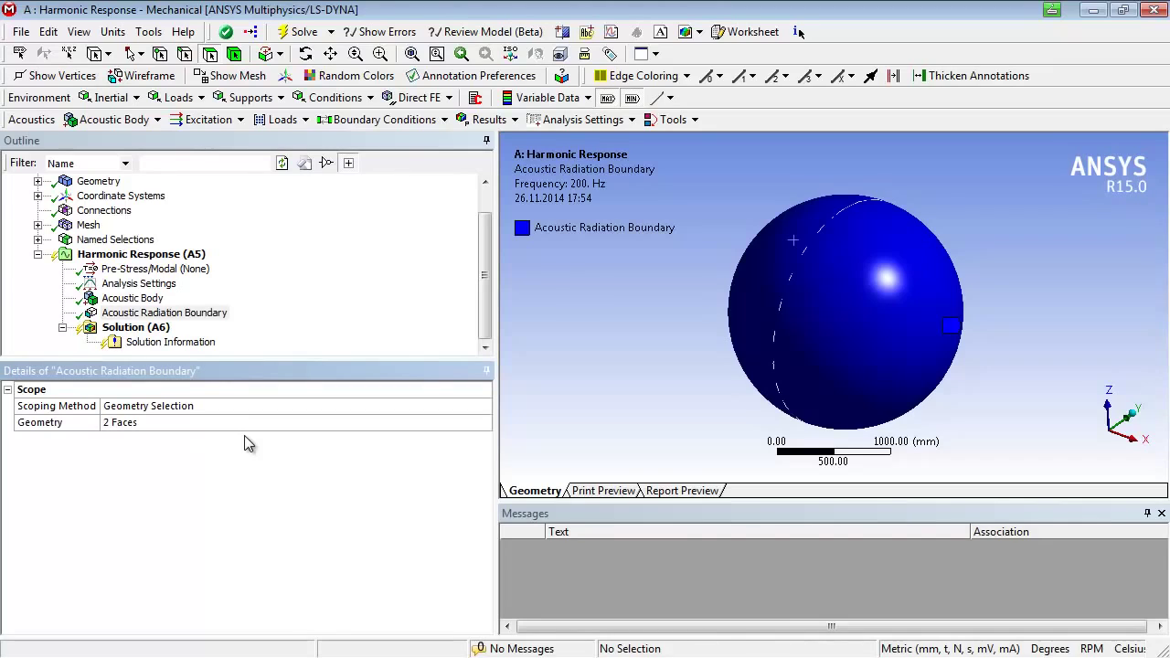
Insert an Acoustic FSI Interface into the harmonic analysis
right_click(188, 254)
mouse_move(236, 261)
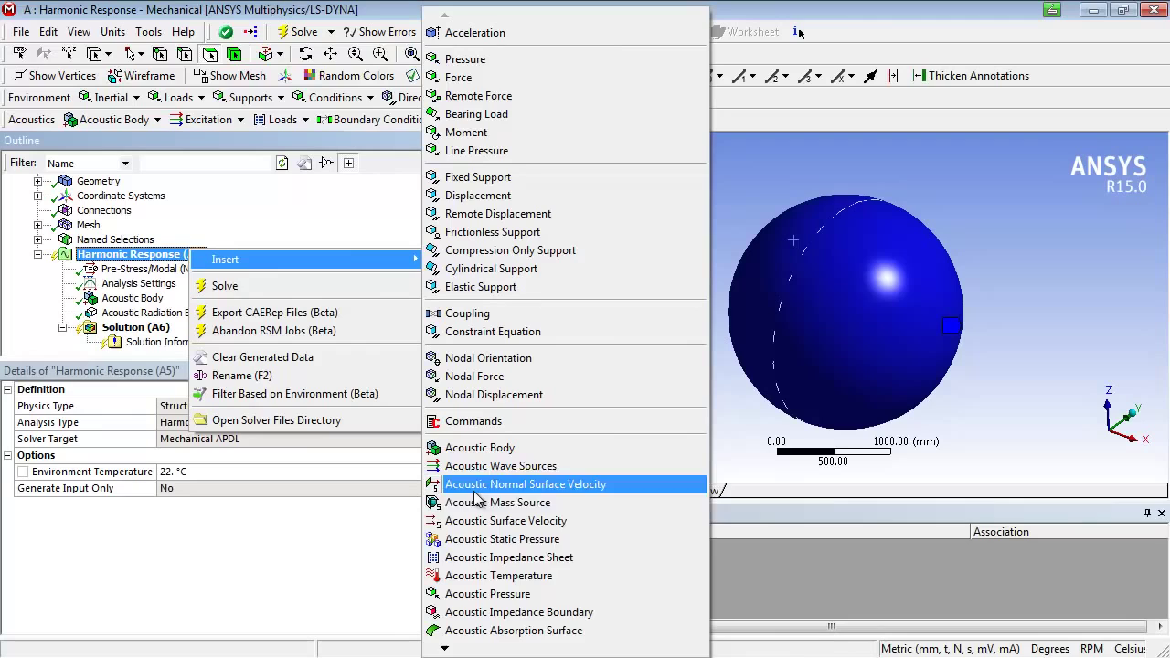
mouse_move(448, 649)
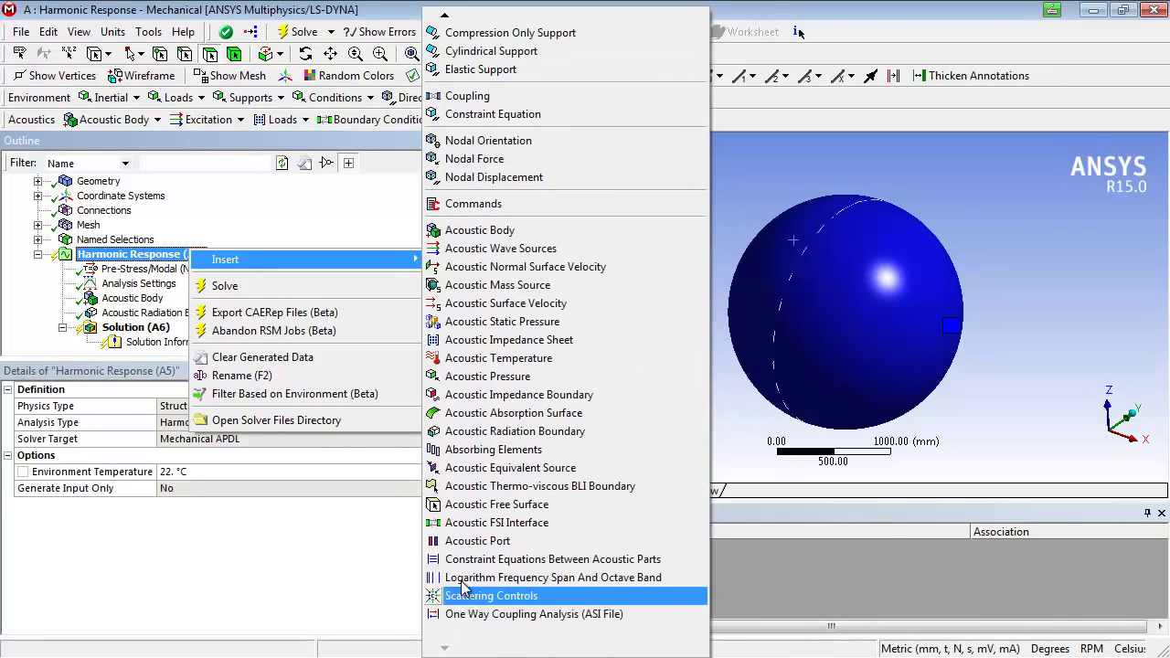
click(472, 525)
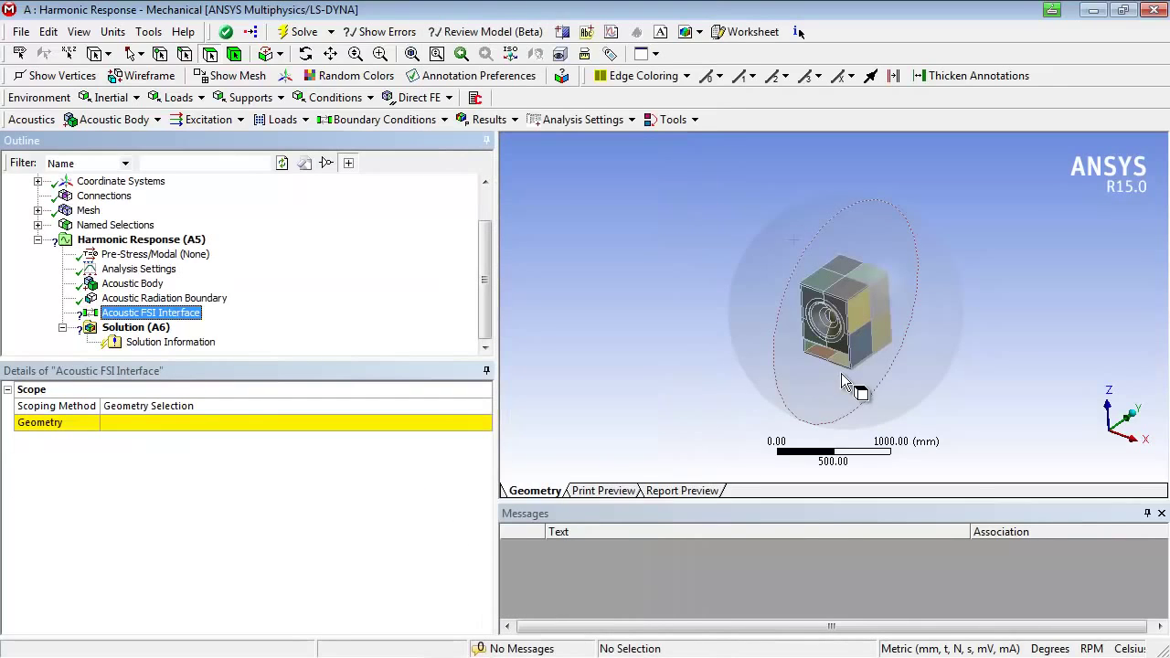
Hide the air sphere and box-select the 183 speaker box faces as the interface scope
click(783, 387)
right_click(763, 366)
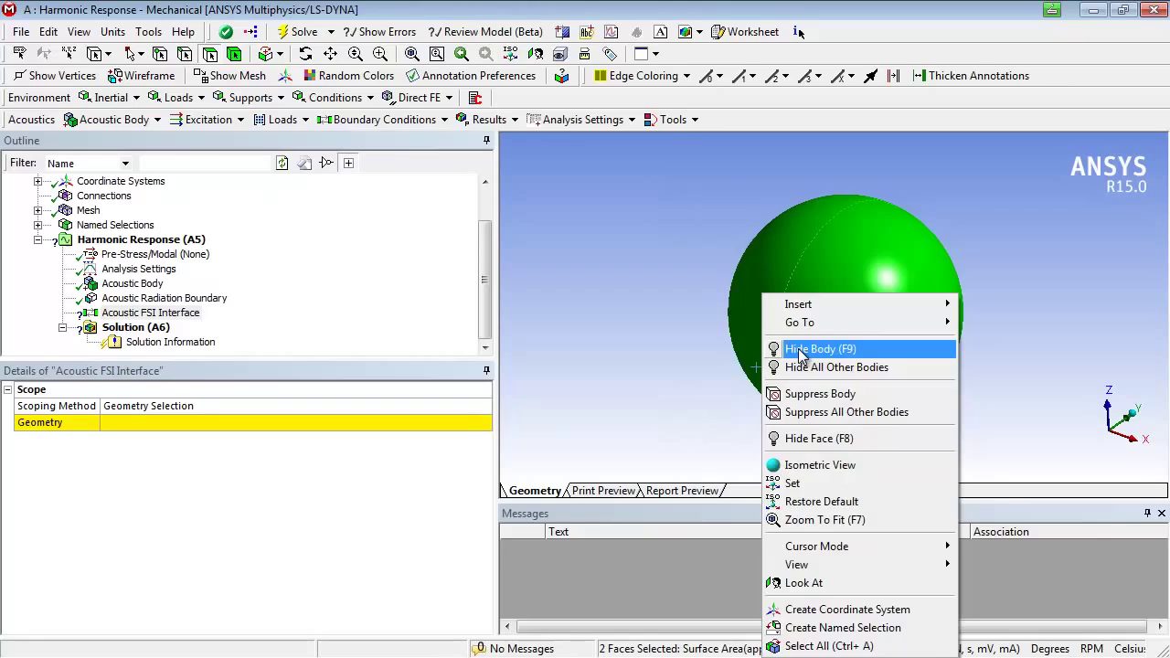
click(795, 274)
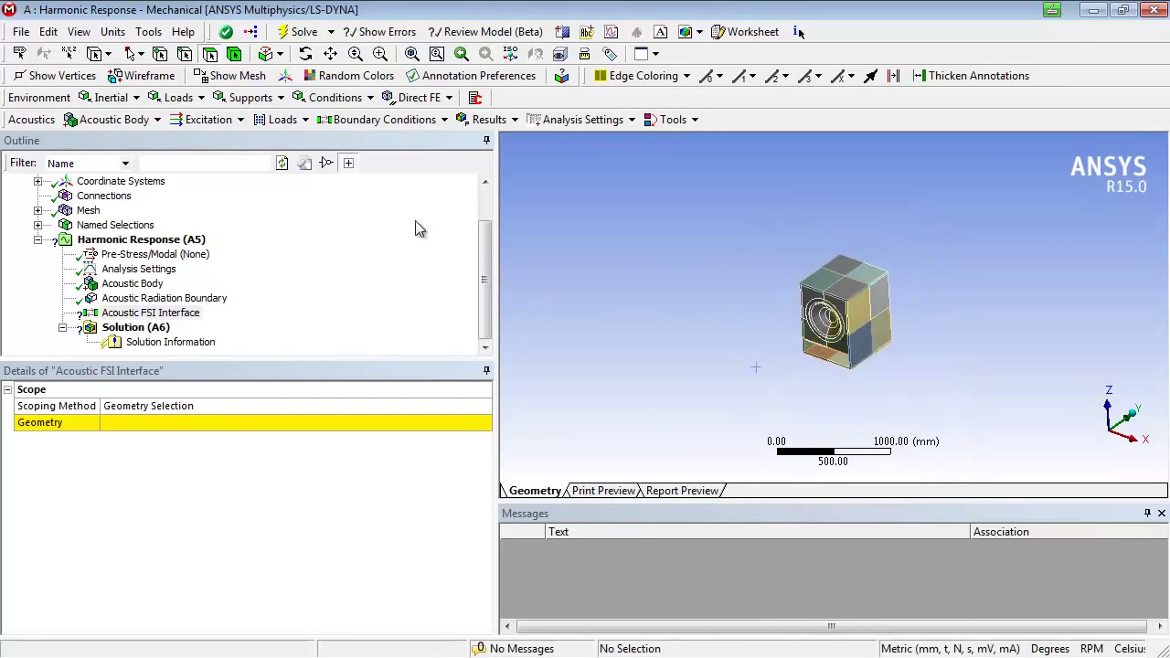
click(137, 53)
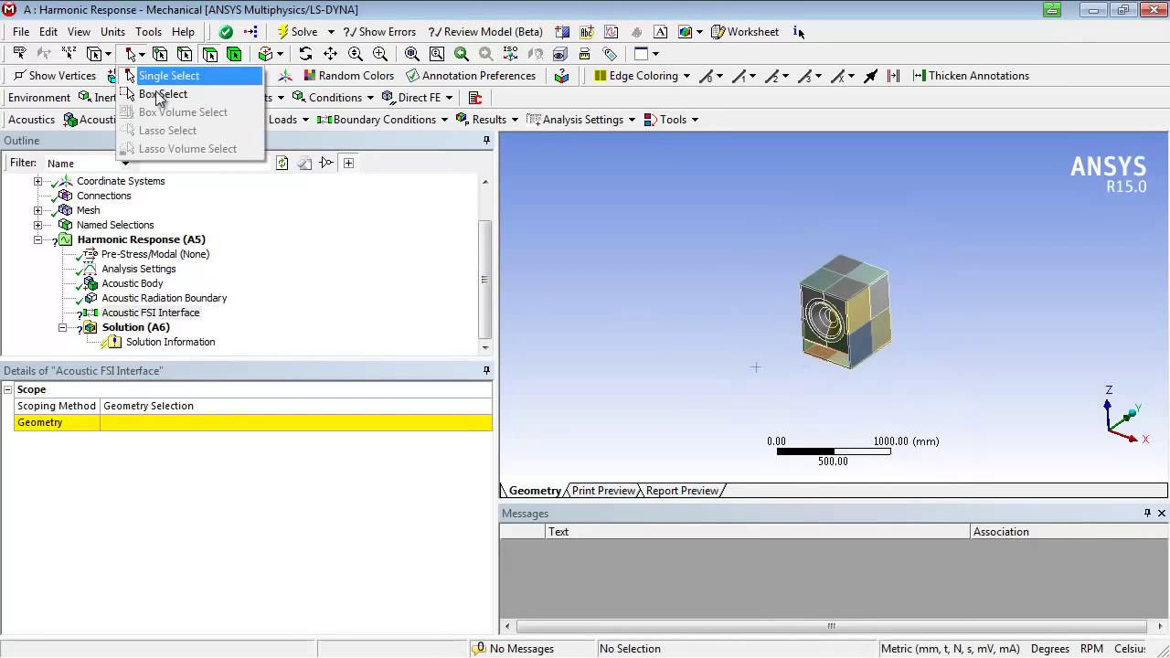
click(161, 95)
drag(757, 230, 952, 411)
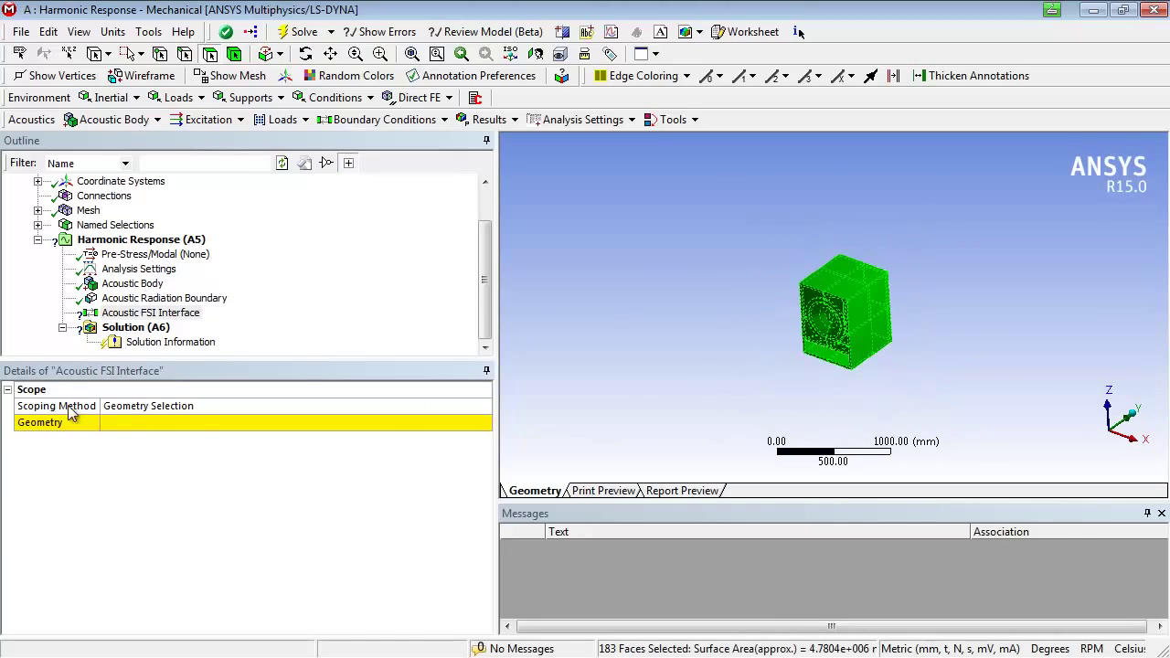
click(128, 423)
click(131, 424)
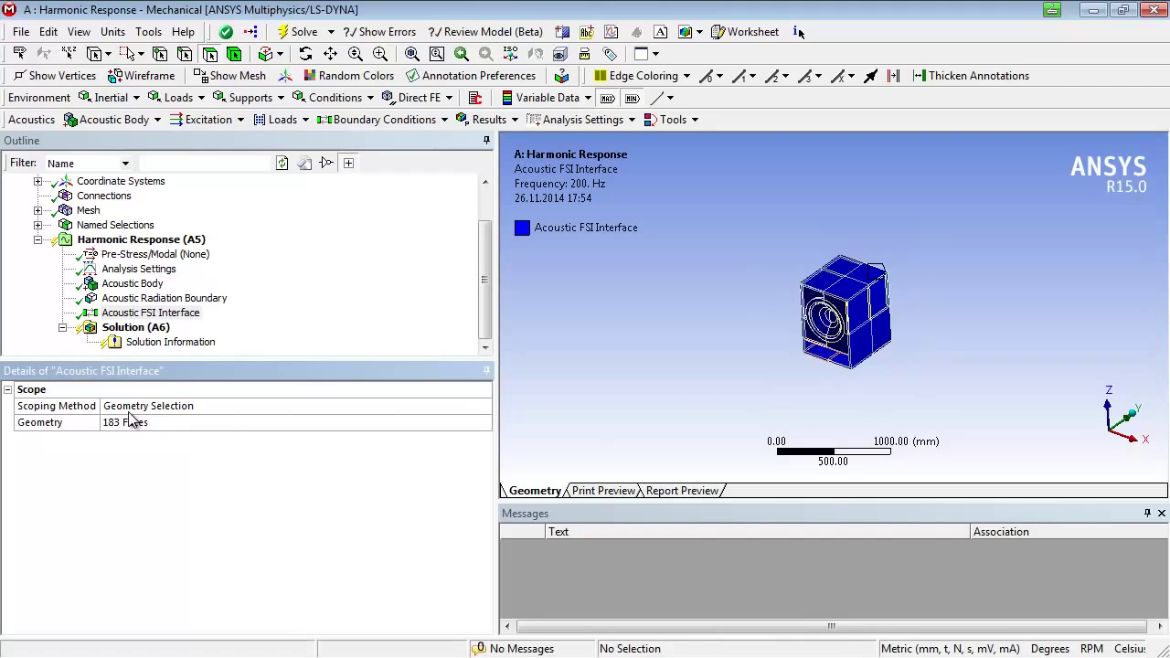
Apply a 1000 mm/s Acoustic Normal Surface Velocity to the 8 speaker cone faces
right_click(187, 240)
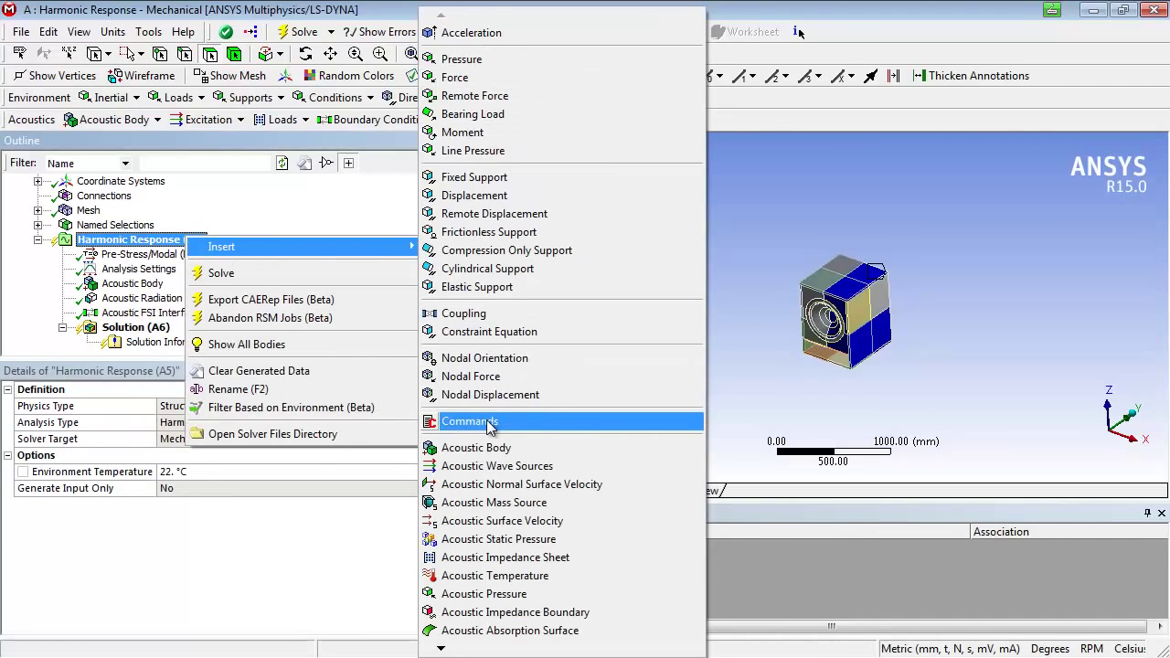
click(464, 487)
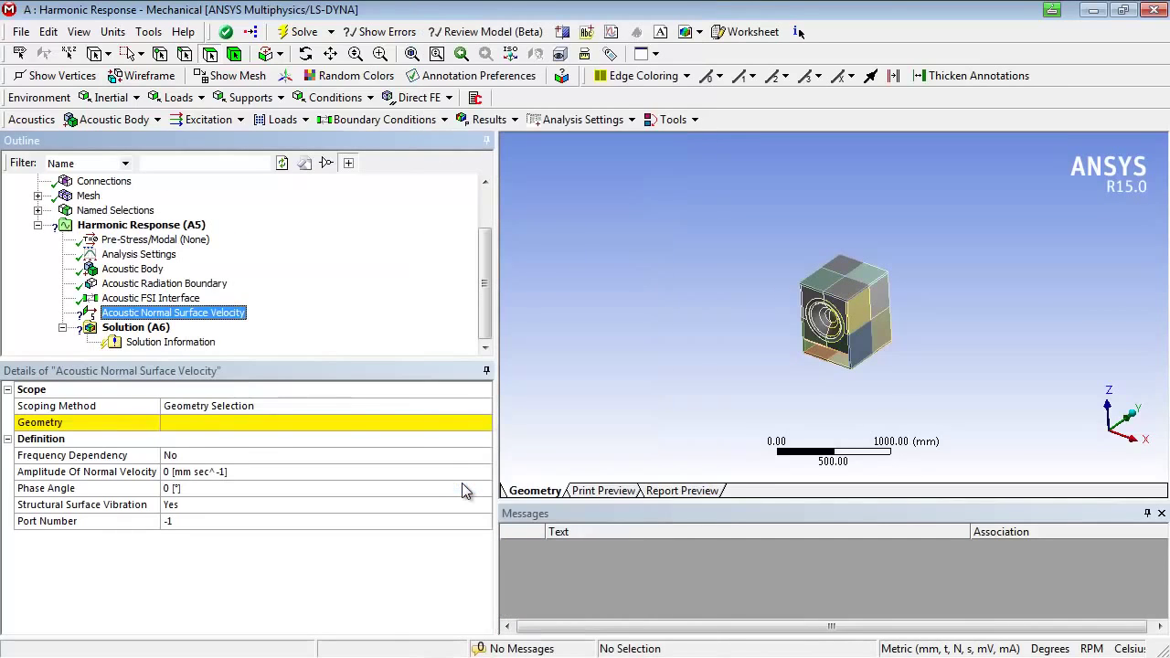
click(203, 426)
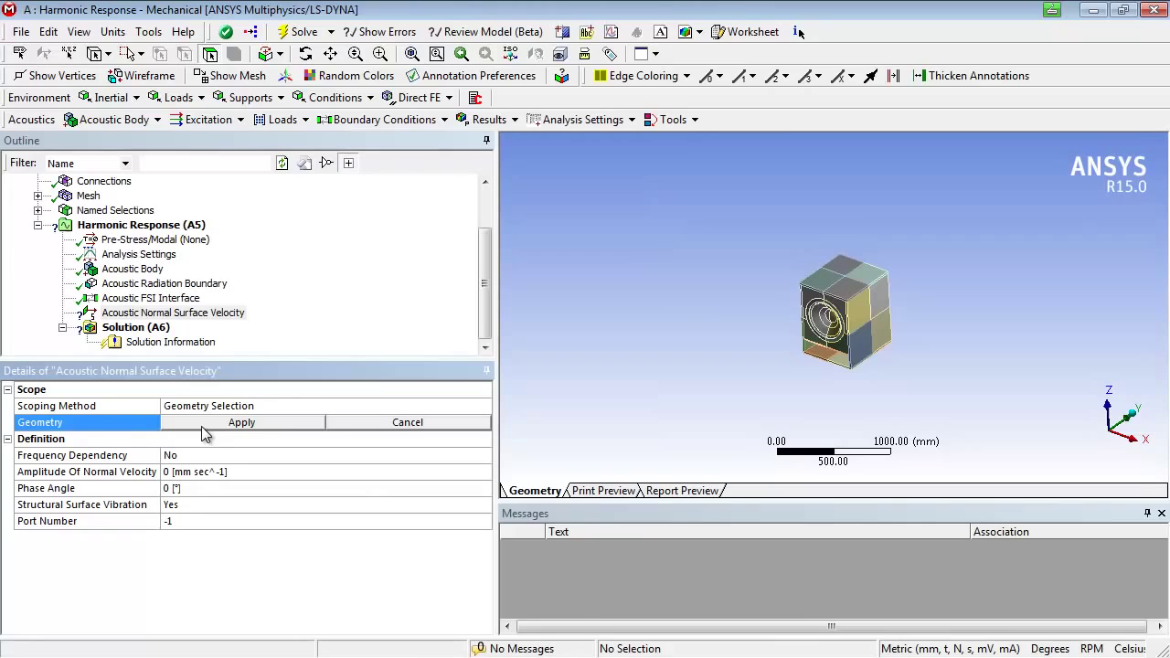
scroll(851, 353, up, 5)
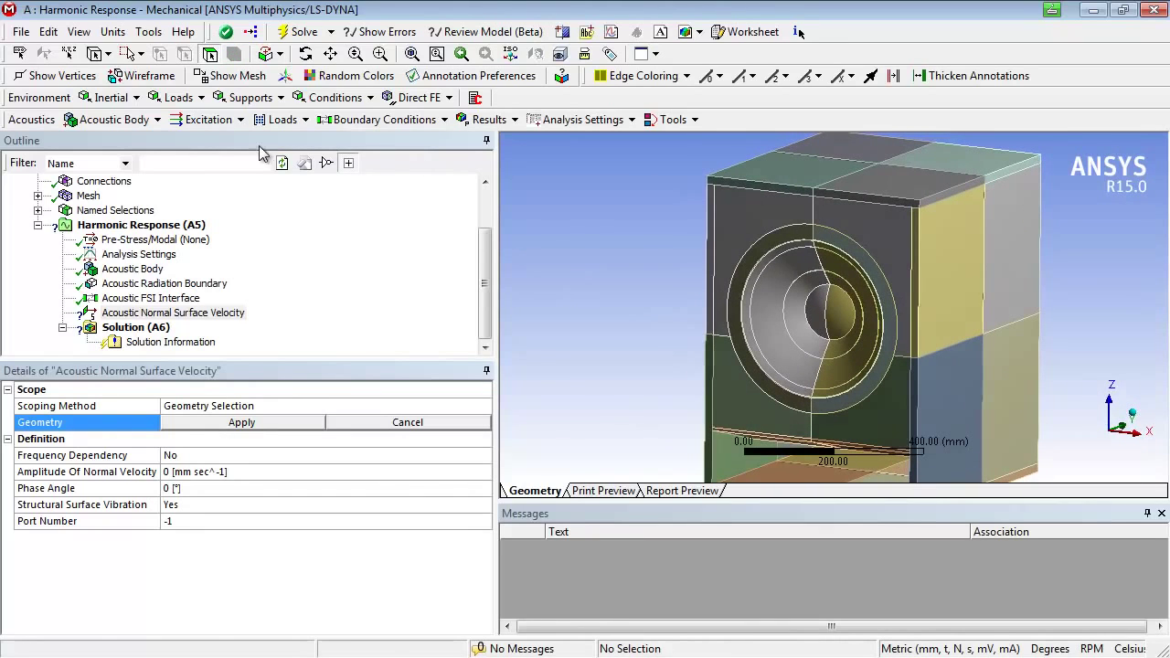
click(139, 53)
click(169, 76)
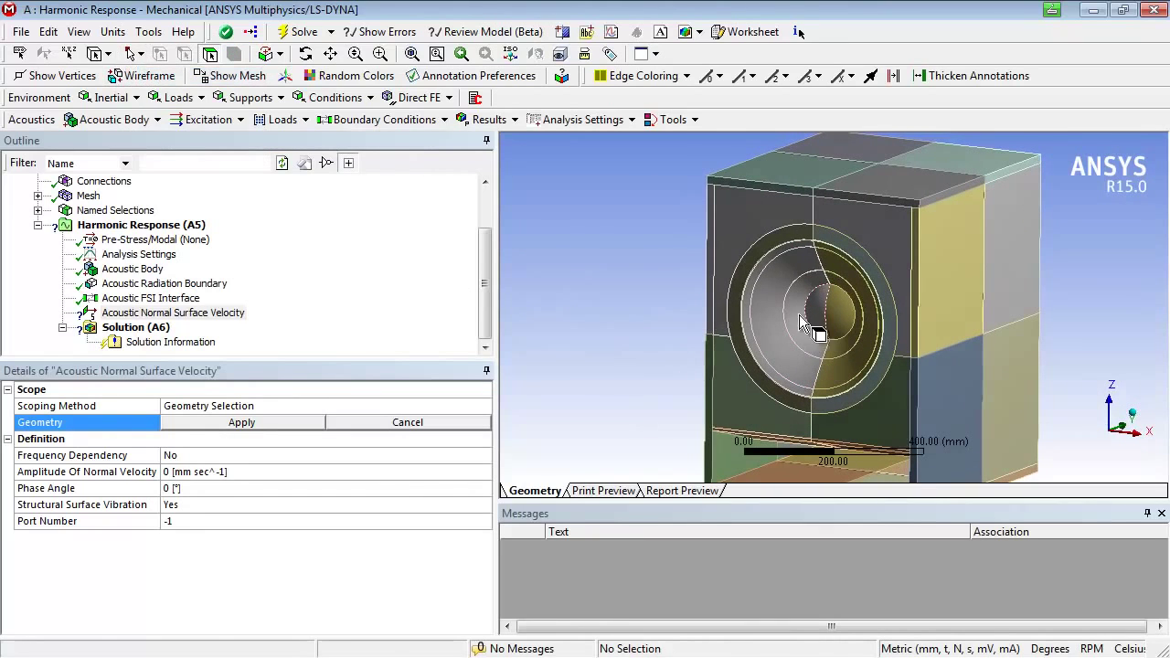
mouse_move(801, 321)
mouse_down()
mouse_move(752, 322)
mouse_move(757, 284)
mouse_move(846, 349)
mouse_move(850, 387)
mouse_up()
click(280, 421)
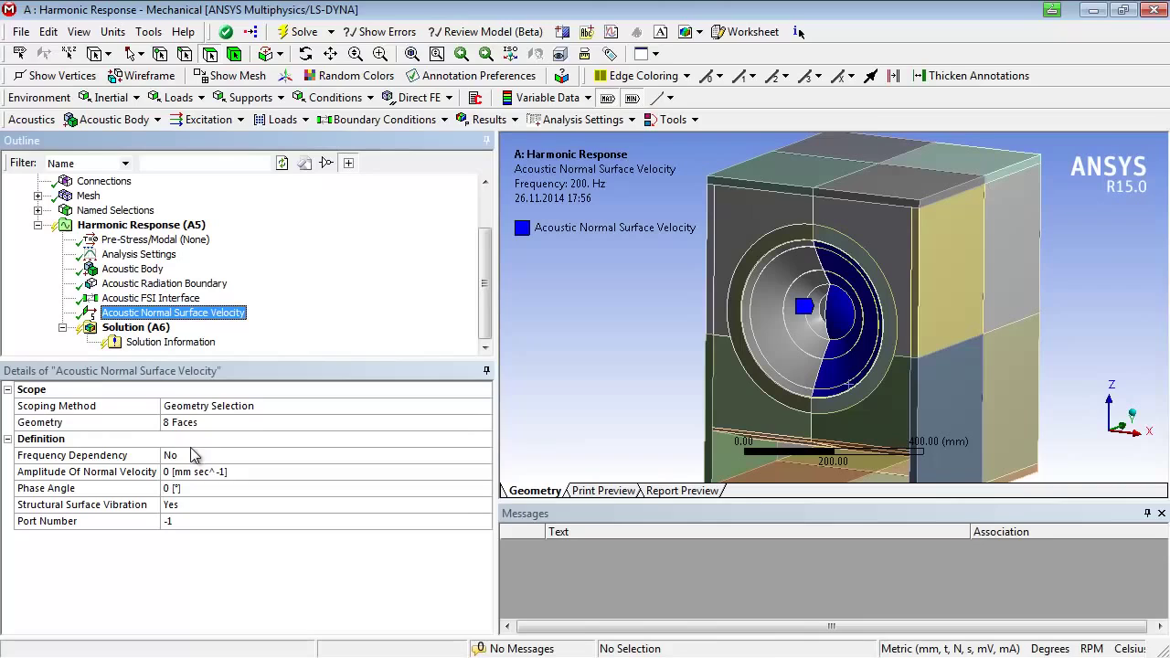
click(169, 470)
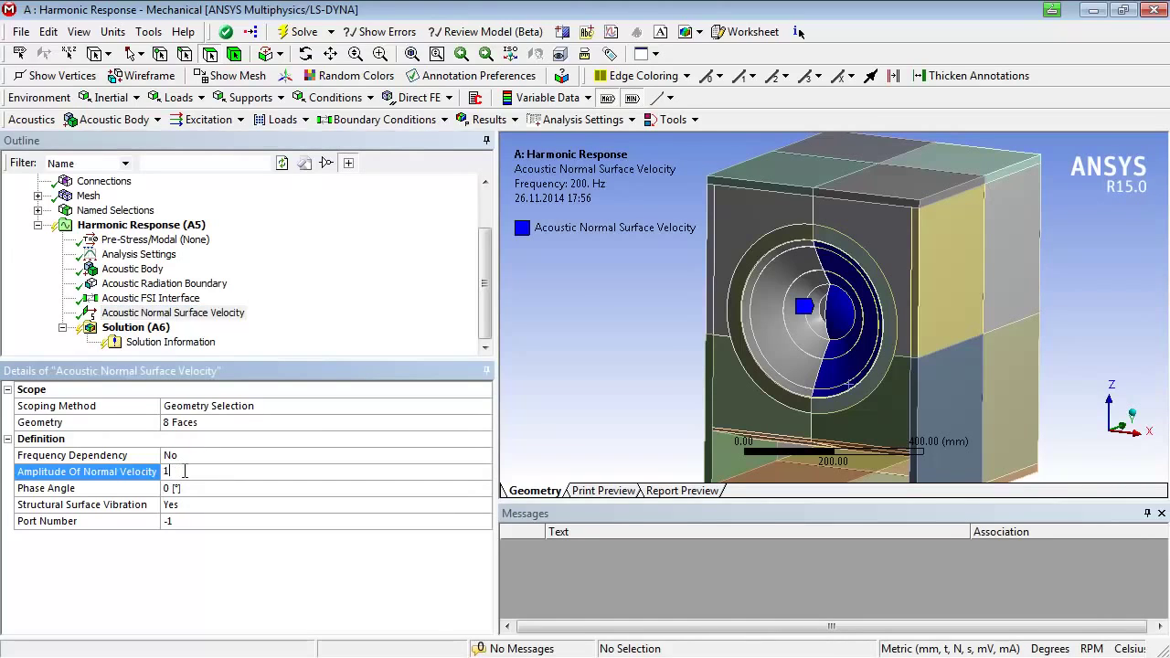
key(Return)
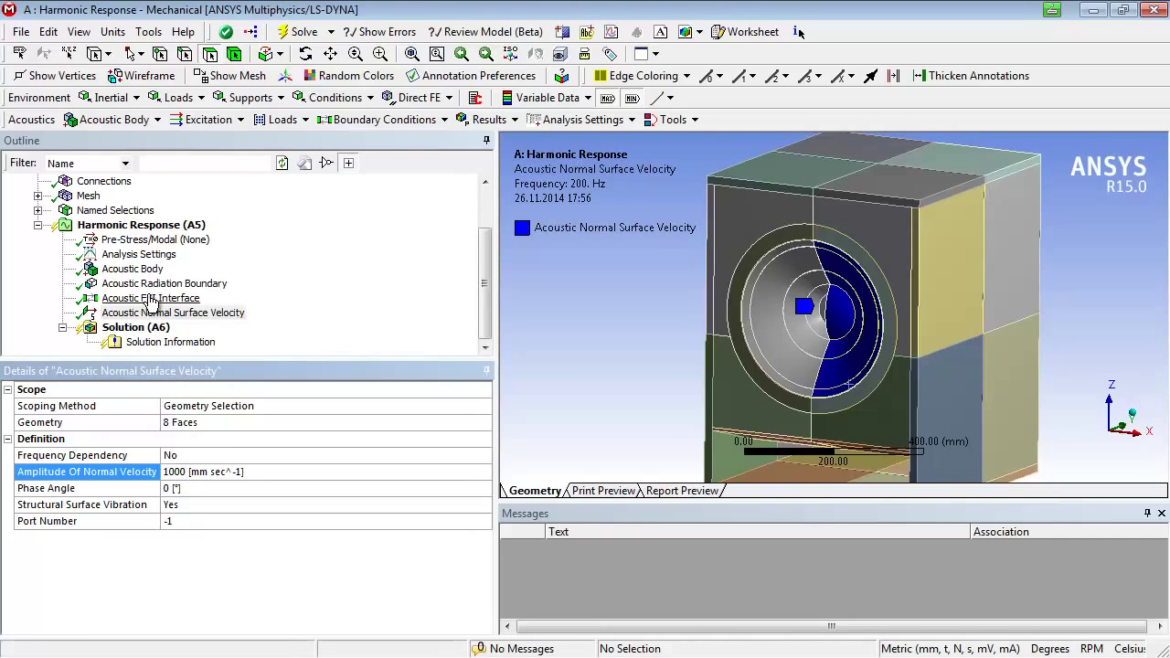
Check the 200–400 Hz range in Analysis Settings and solve the harmonic analysis
click(147, 259)
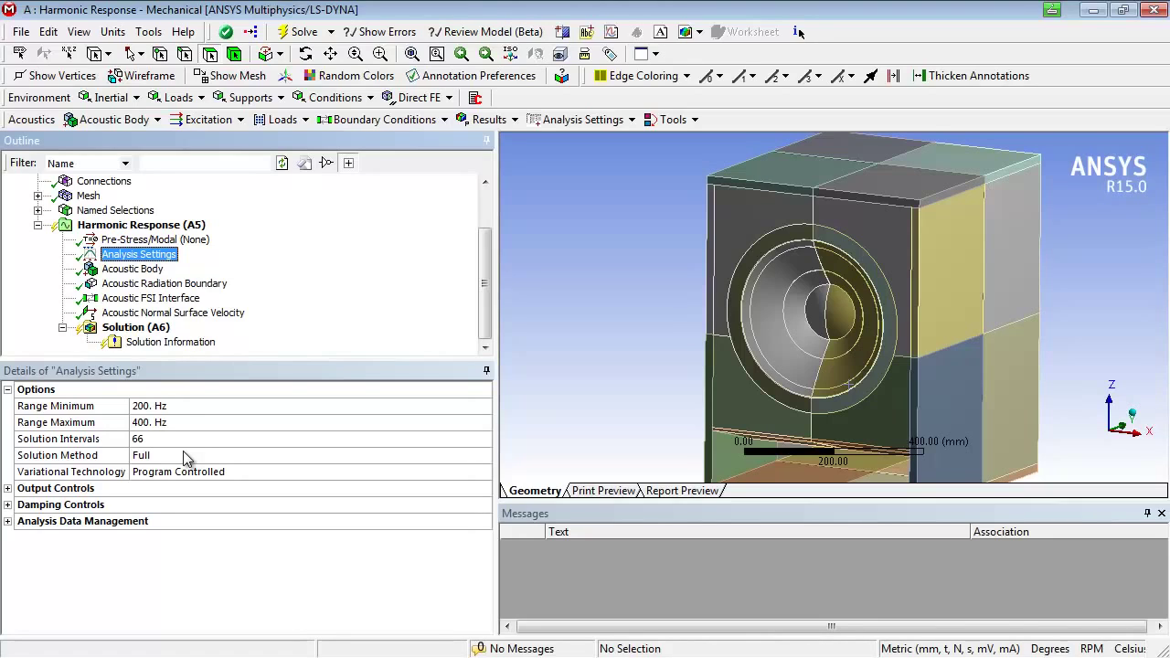
right_click(152, 331)
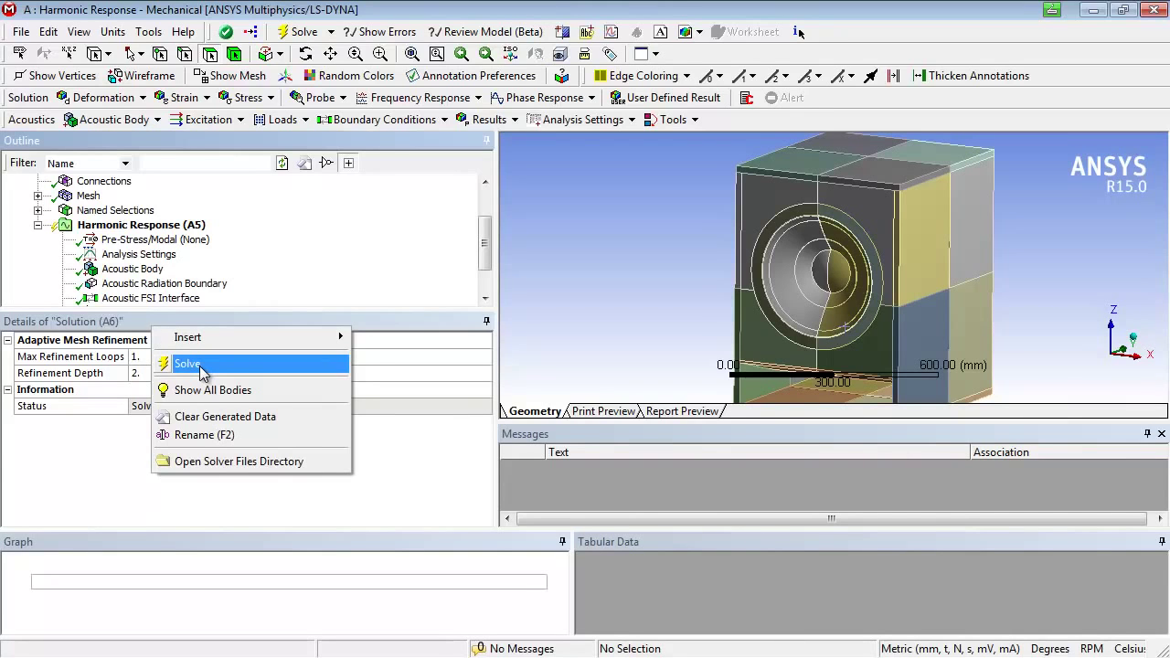
click(200, 366)
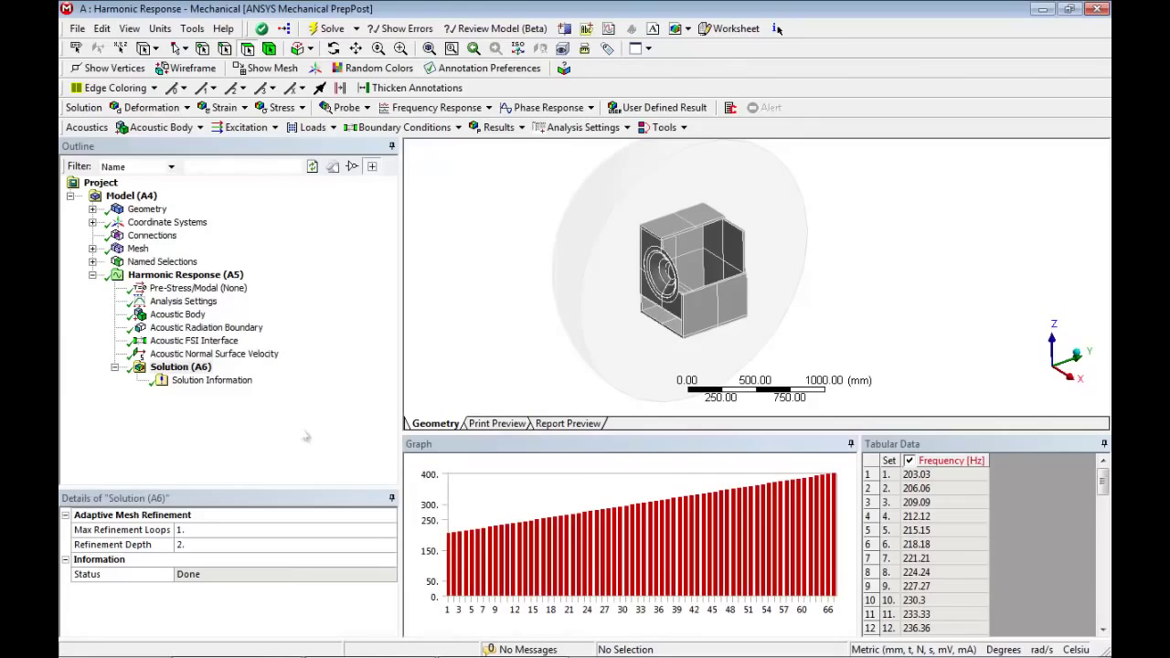
Insert a Frequency Response deformation result scoped to the two faces in the speaker opening
right_click(207, 366)
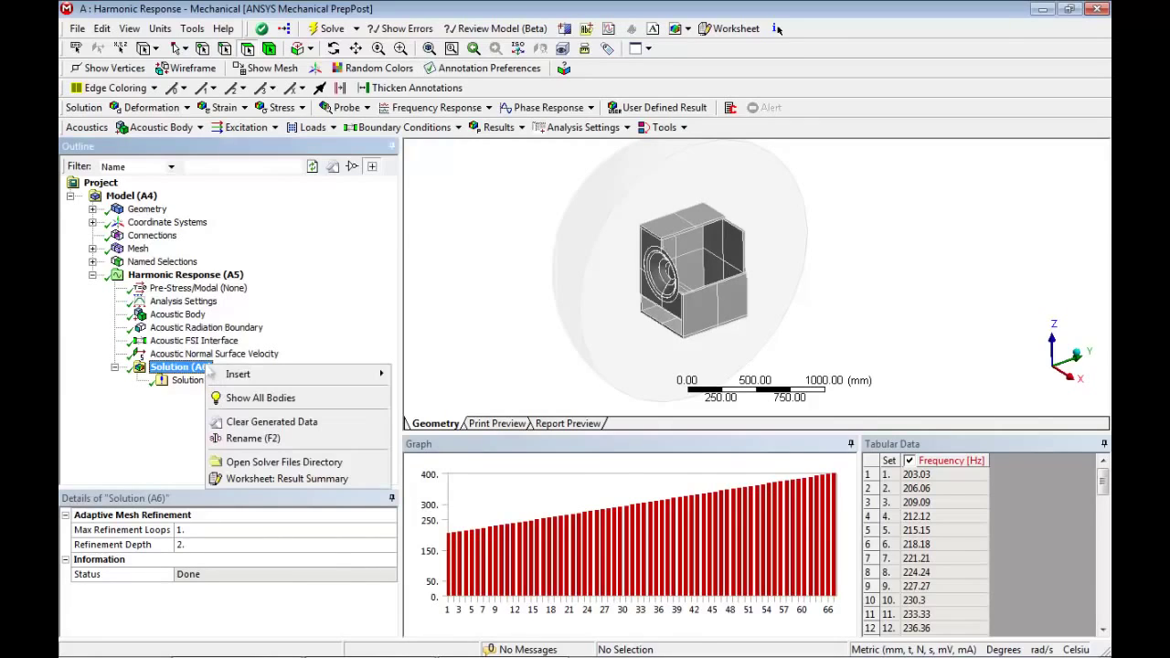
mouse_move(258, 374)
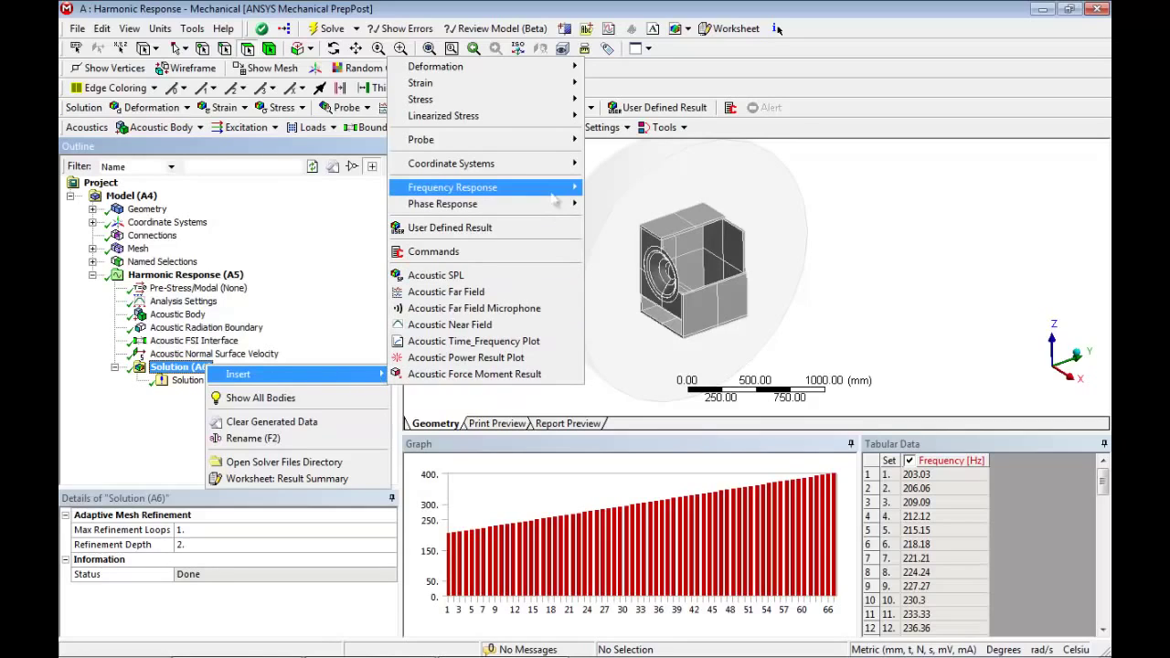
mouse_move(562, 193)
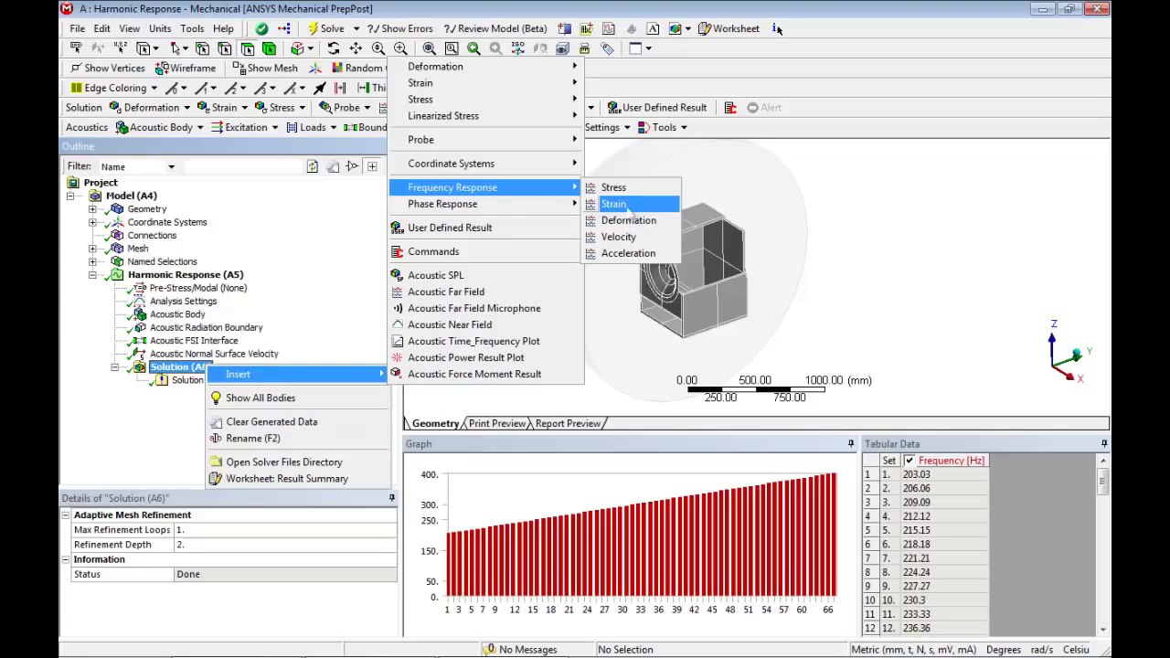
click(631, 221)
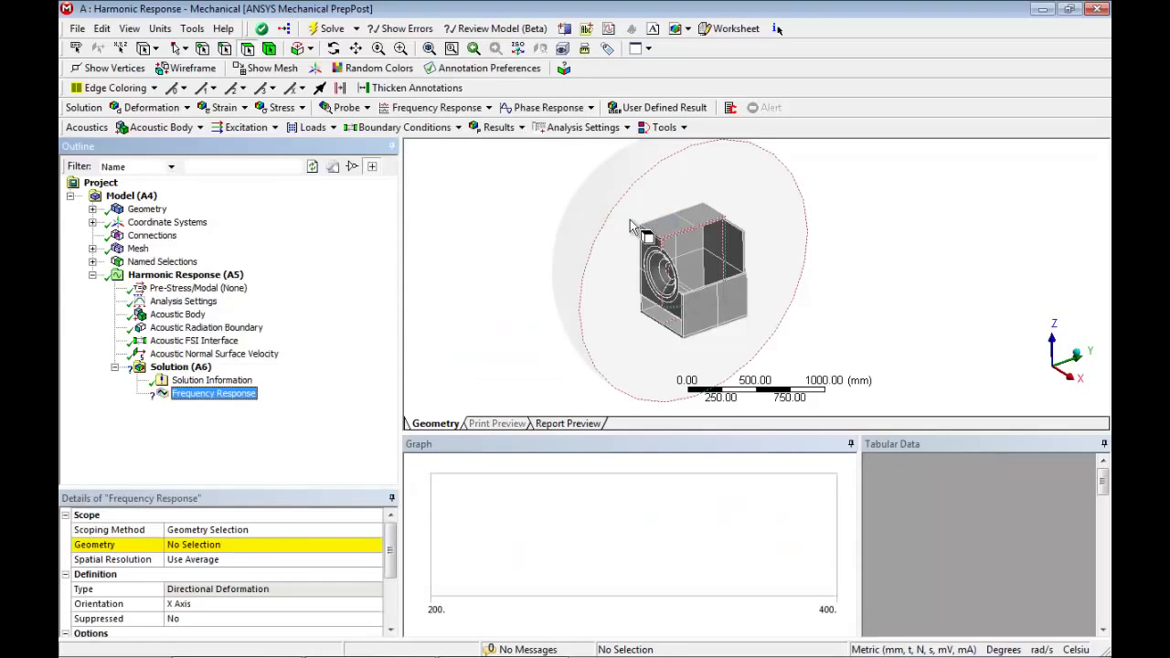
click(194, 545)
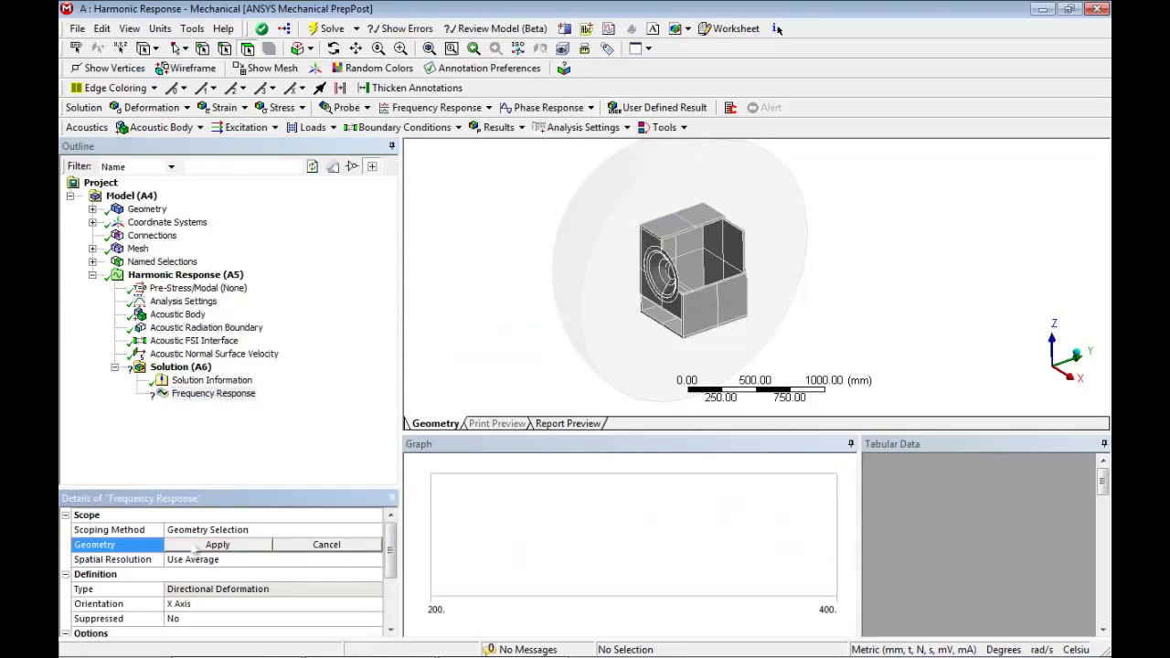
scroll(727, 320, up, 10)
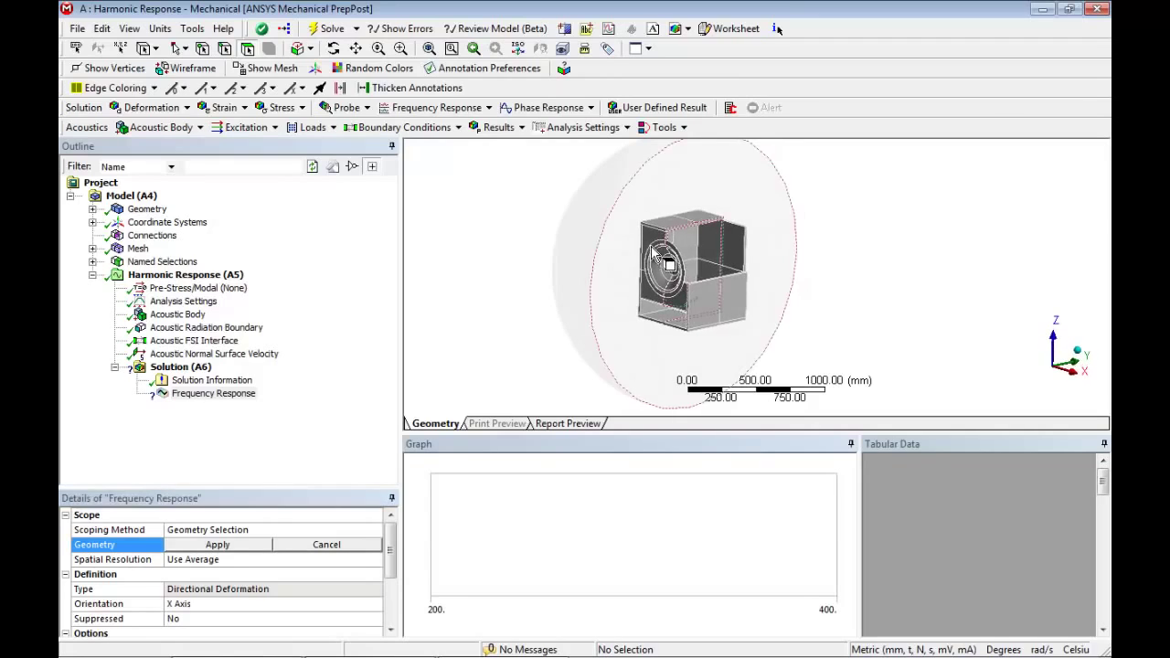
click(721, 325)
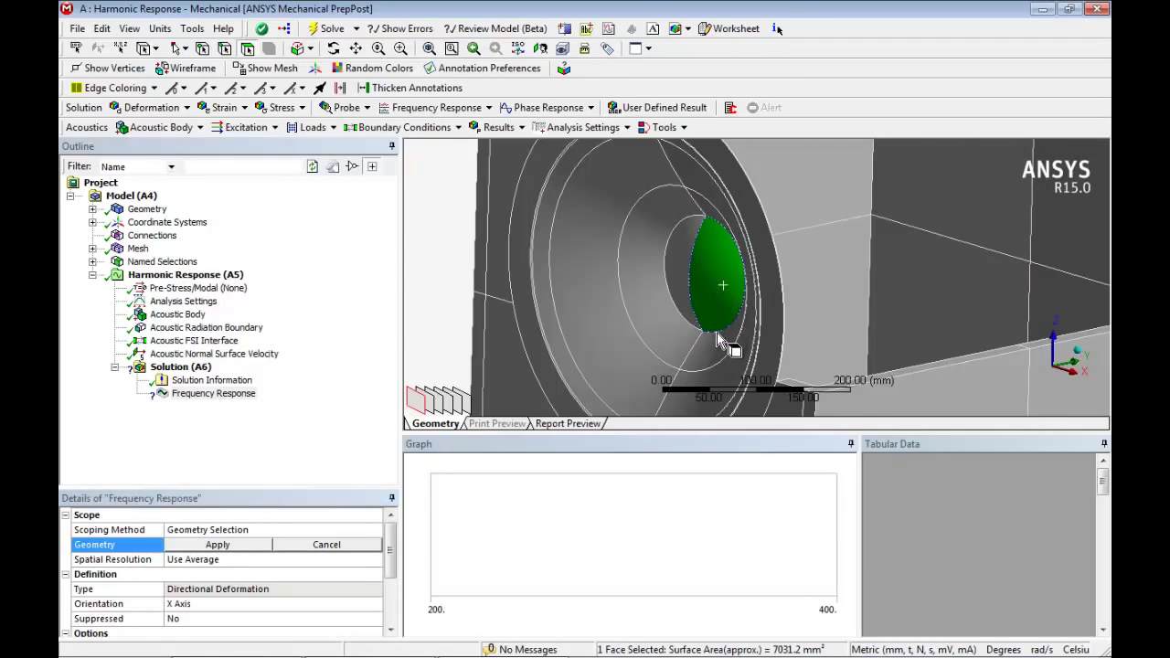
ctrl+click(714, 338)
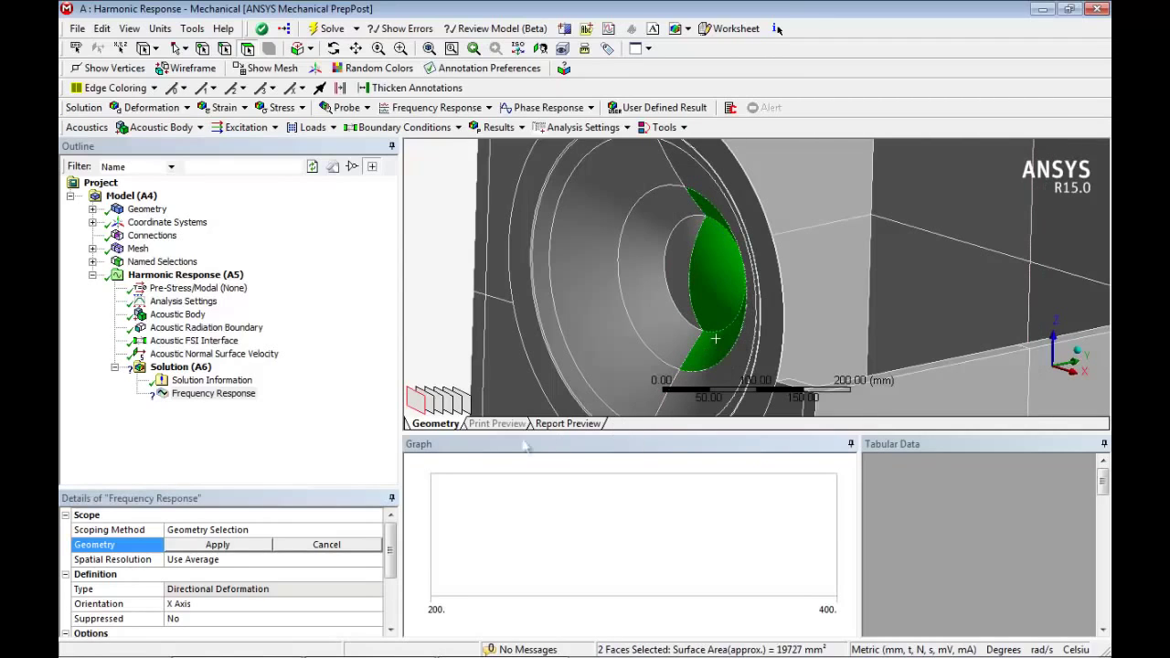
click(217, 545)
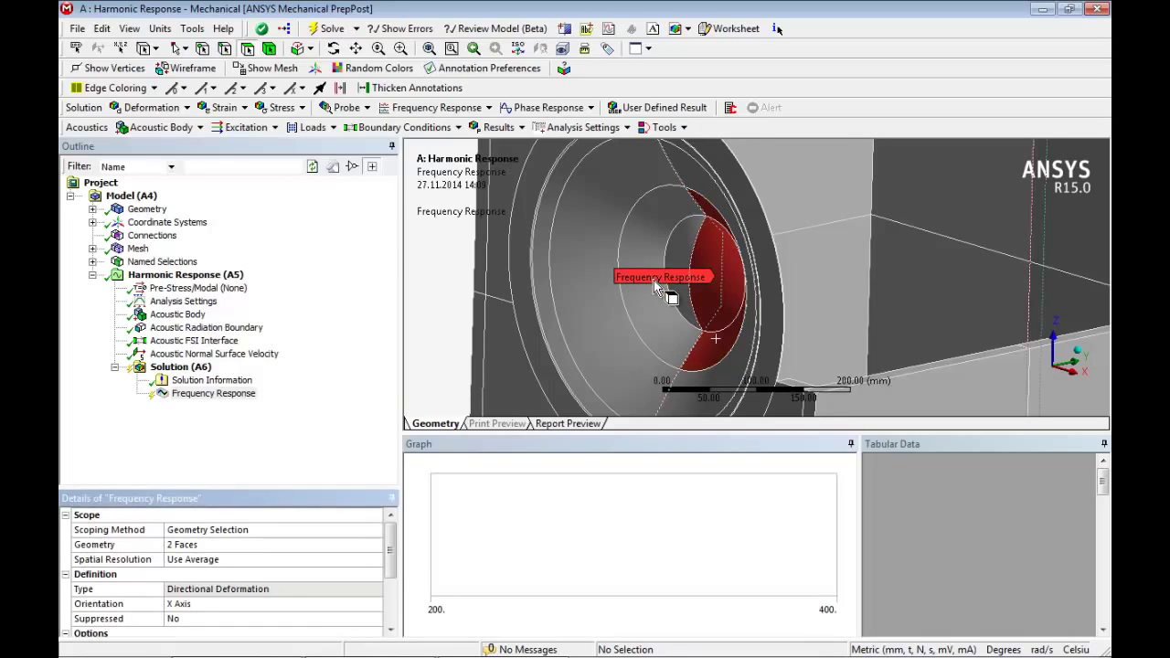
Change the Frequency Response orientation from X Axis to Y Axis
scroll(658, 285, down, 10)
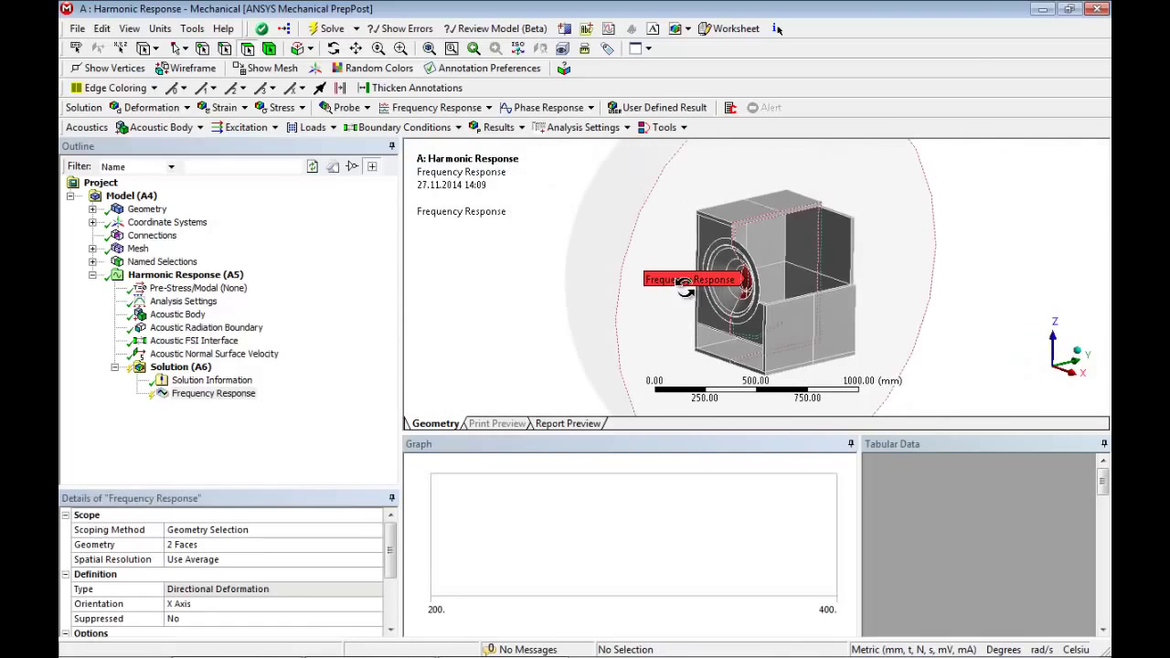
middle_drag(684, 283, 678, 285)
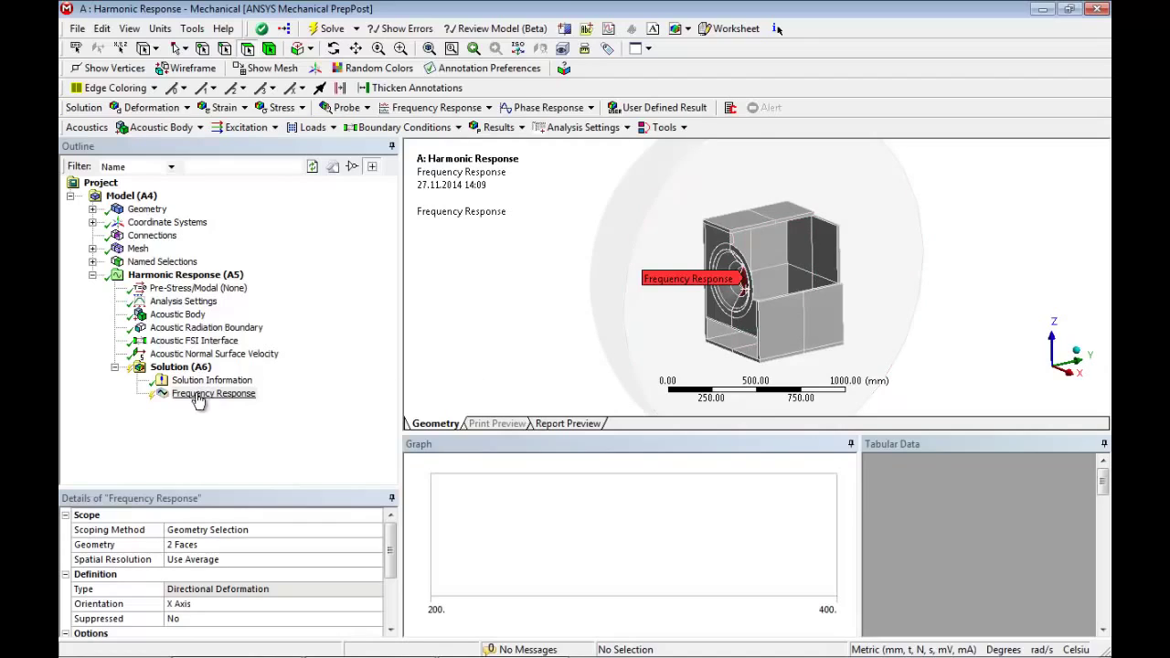
click(274, 603)
click(375, 604)
click(229, 625)
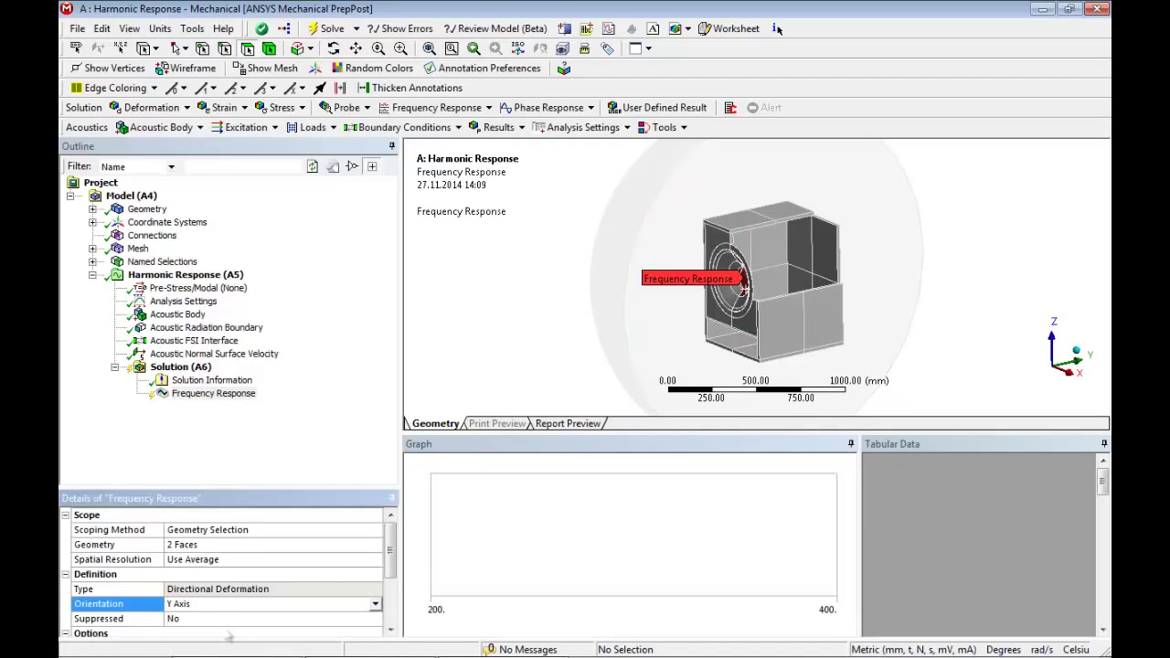
Evaluate all results to get amplitude and phase curves peaking at 0.37366 mm
right_click(219, 394)
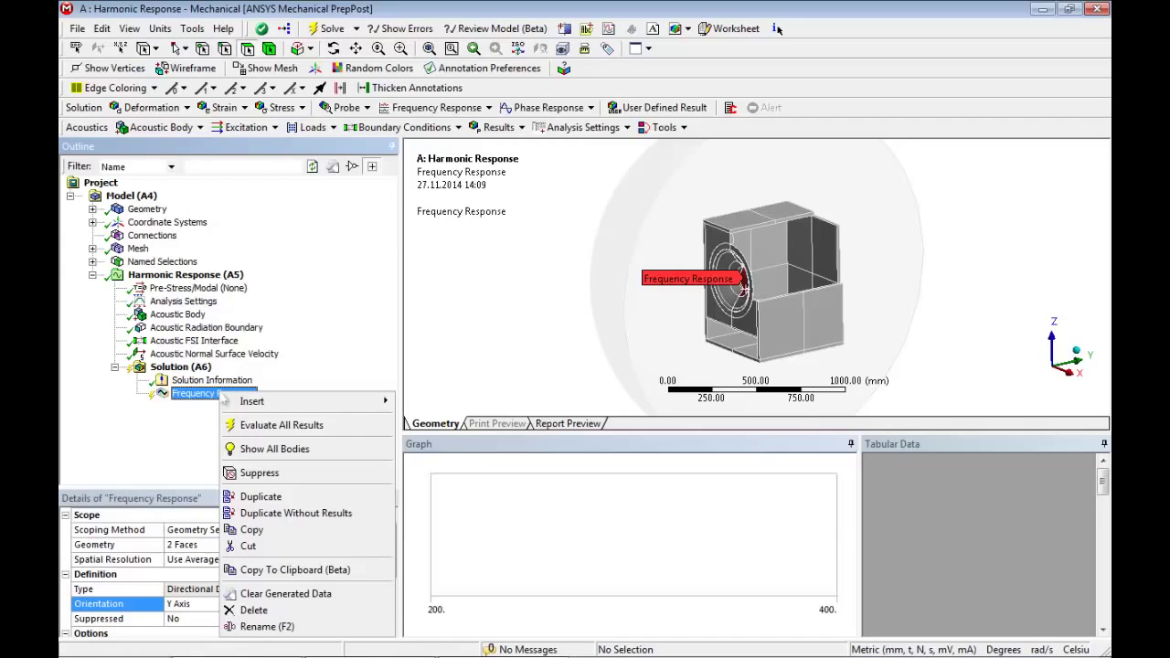
click(284, 426)
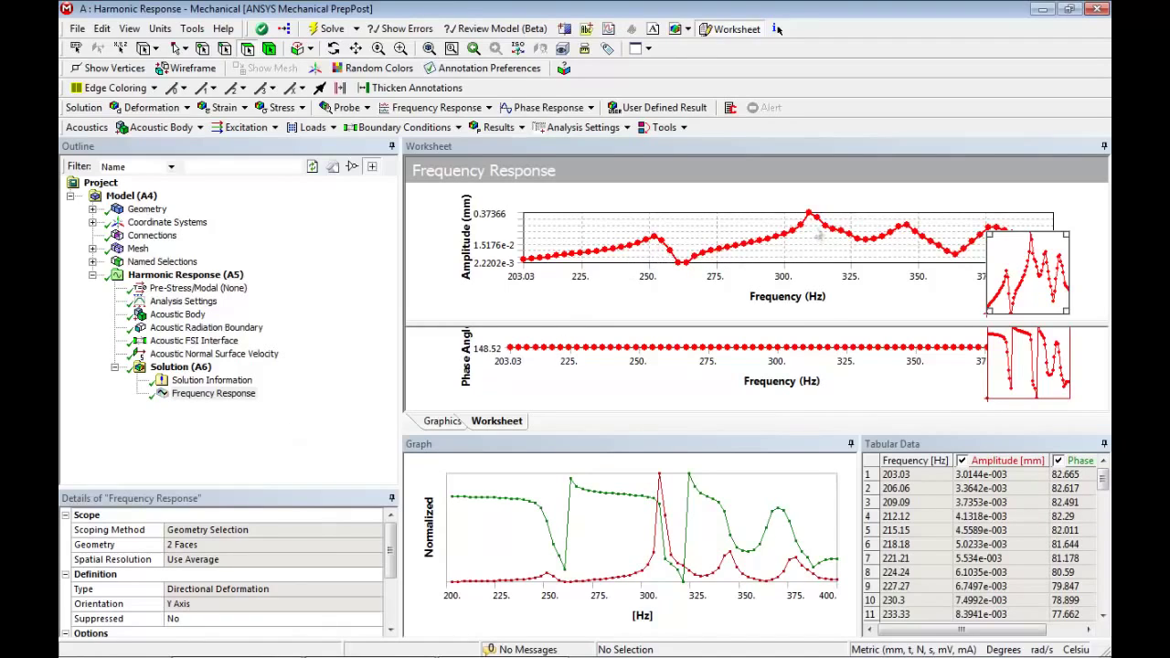
click(450, 421)
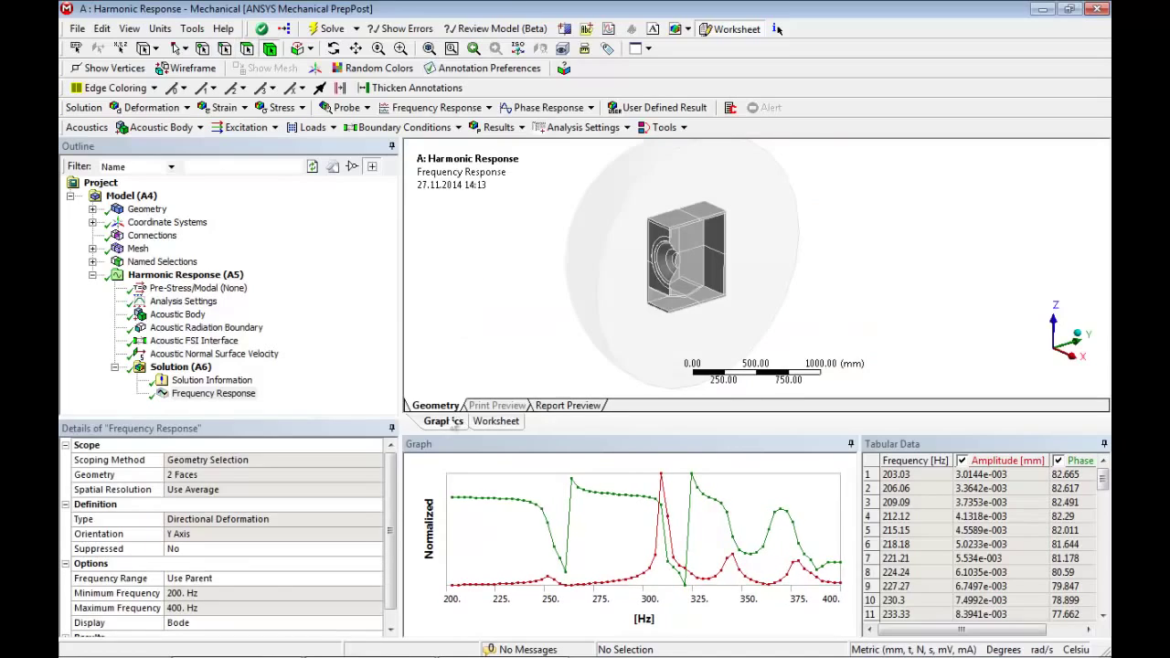
click(181, 367)
Insert an Acoustic SPL result with dBA weighting, reported by set at substep 17
right_click(182, 368)
mouse_move(348, 377)
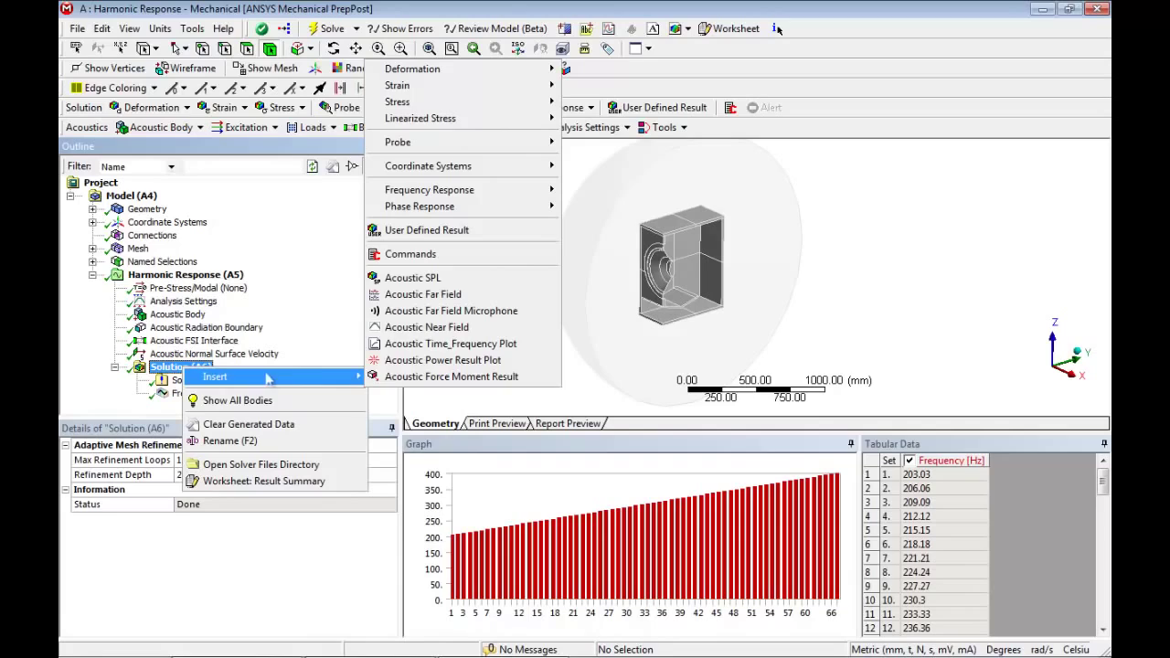
click(435, 283)
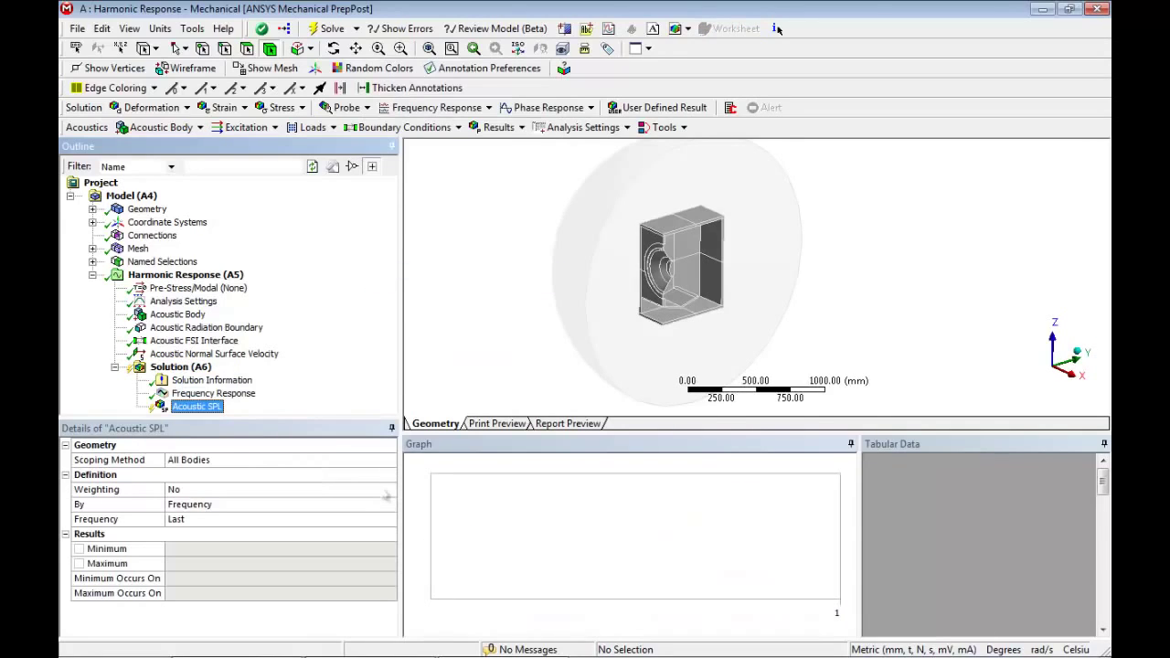
click(389, 491)
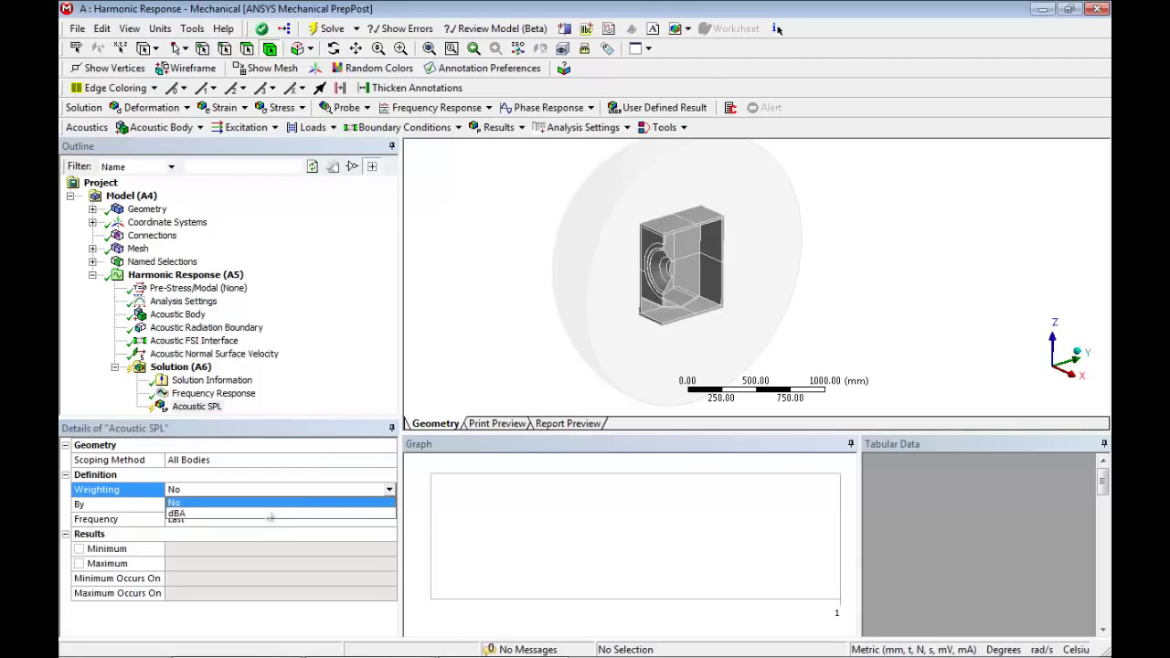
click(265, 513)
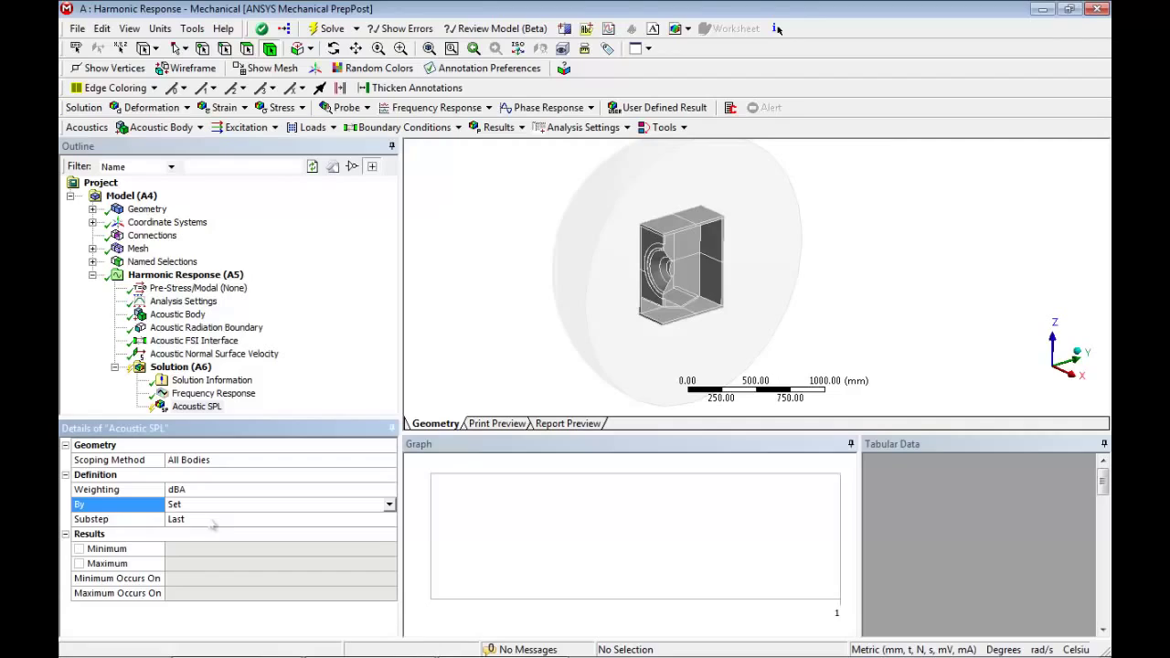
click(214, 519)
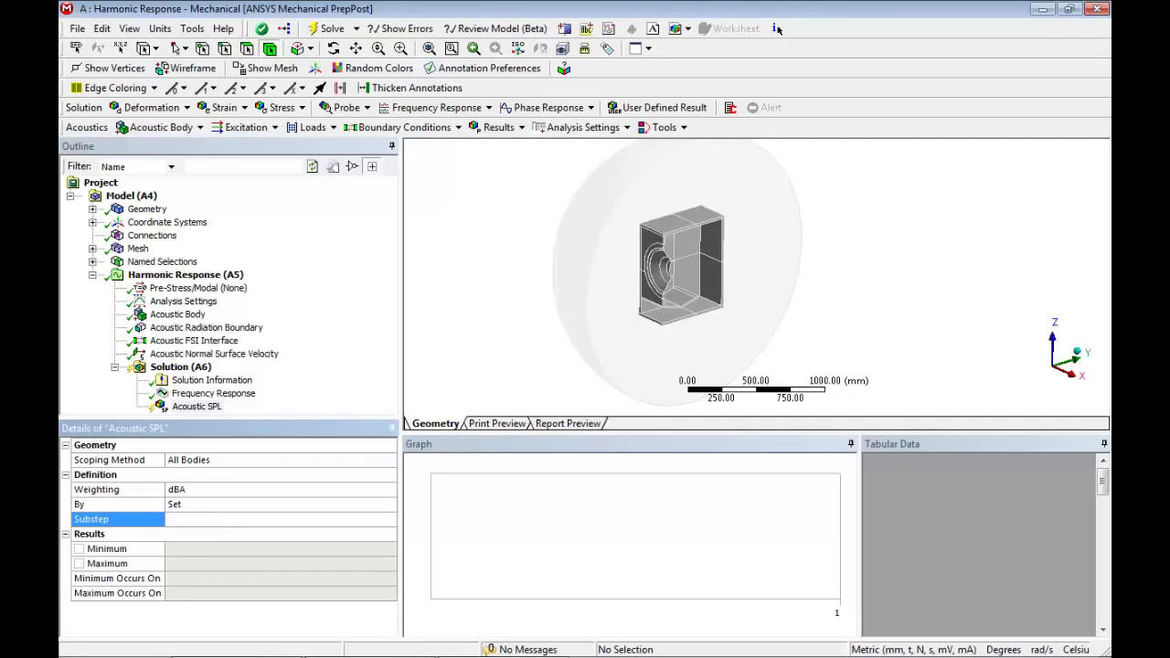
right_click(183, 410)
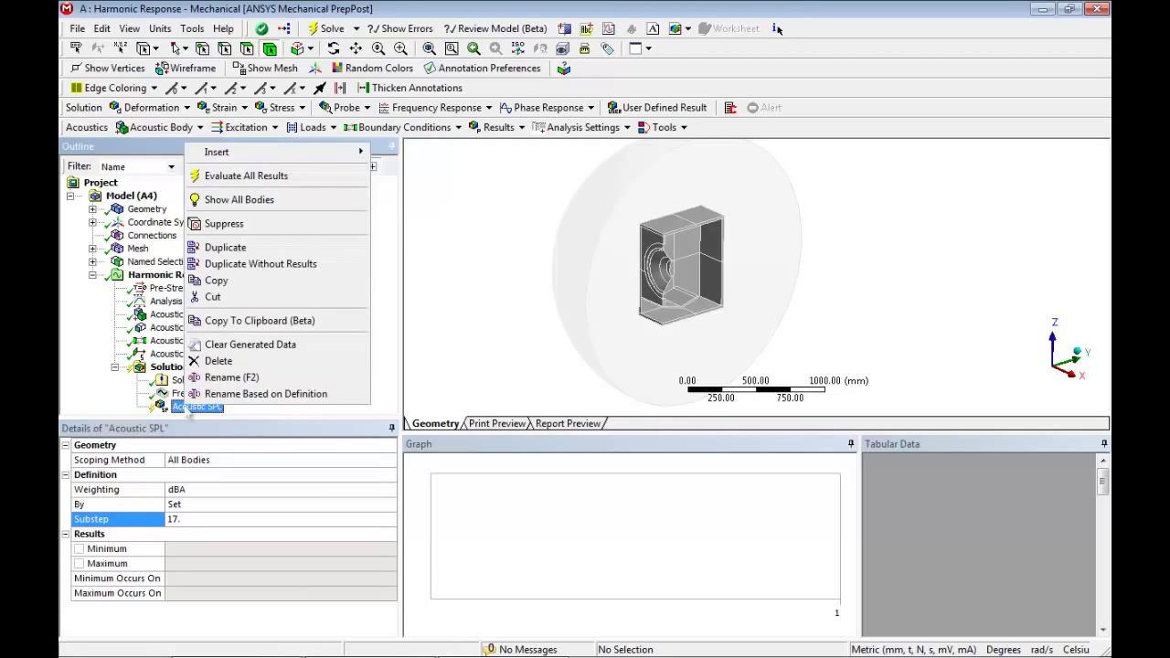
Evaluate the Acoustic SPL contour at 251.51 Hz (98.355 to 153.77) and orbit to inspect it
click(245, 176)
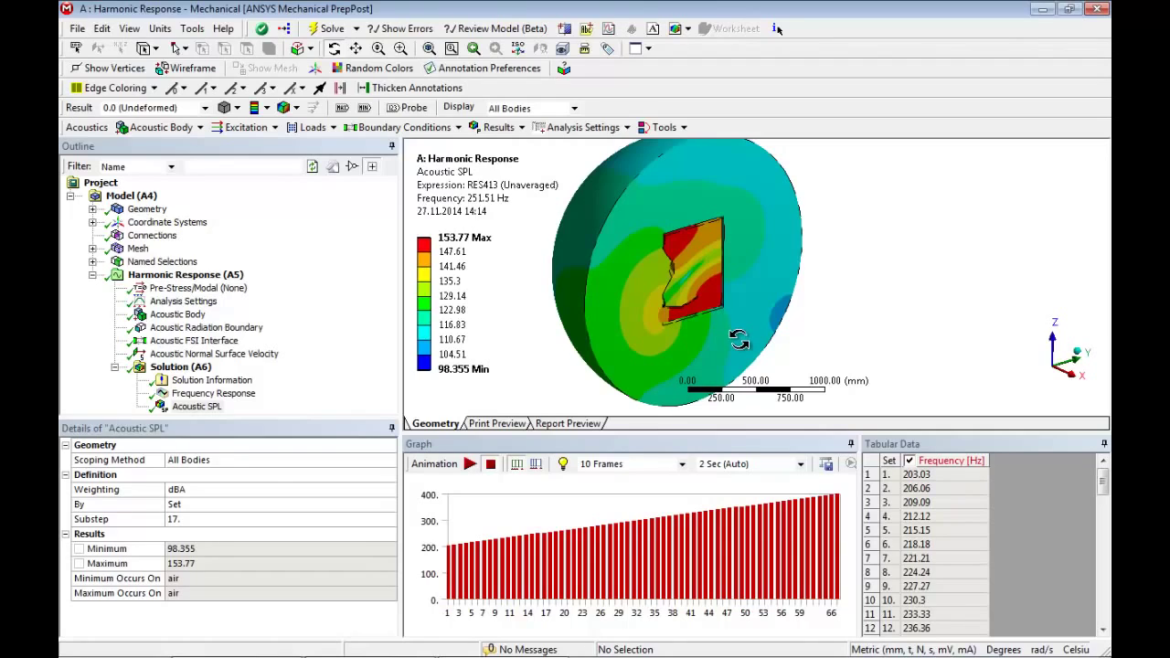
drag(738, 340, 747, 344)
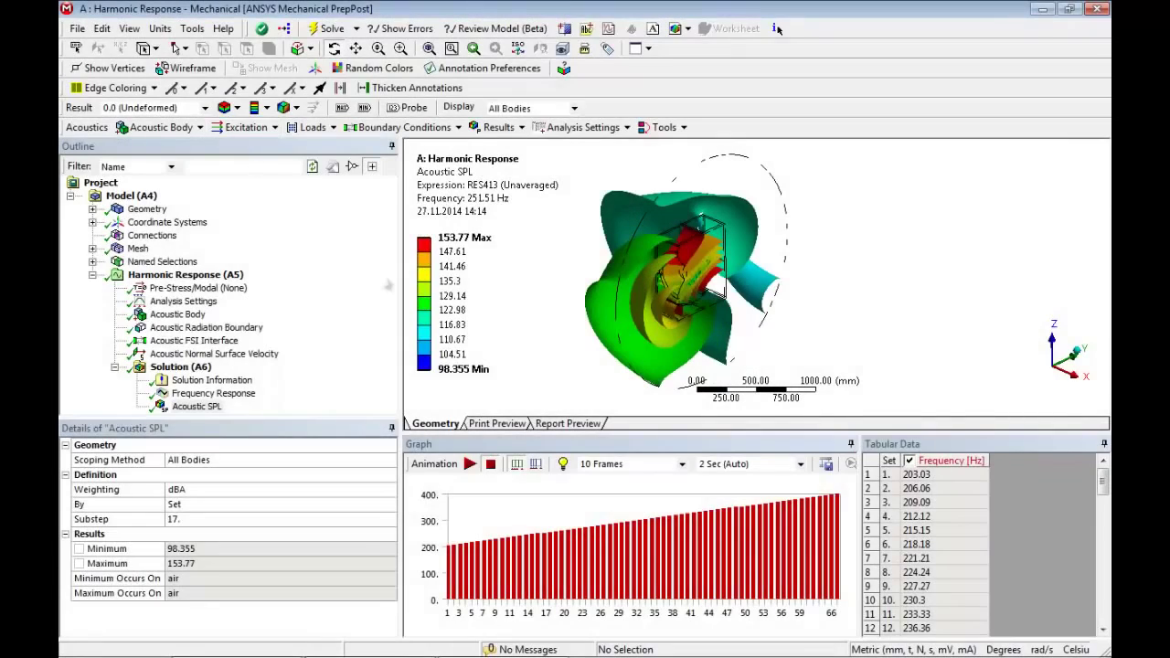
drag(557, 279, 691, 284)
Insert a User Defined Result under Solution with the expression PRES
right_click(202, 370)
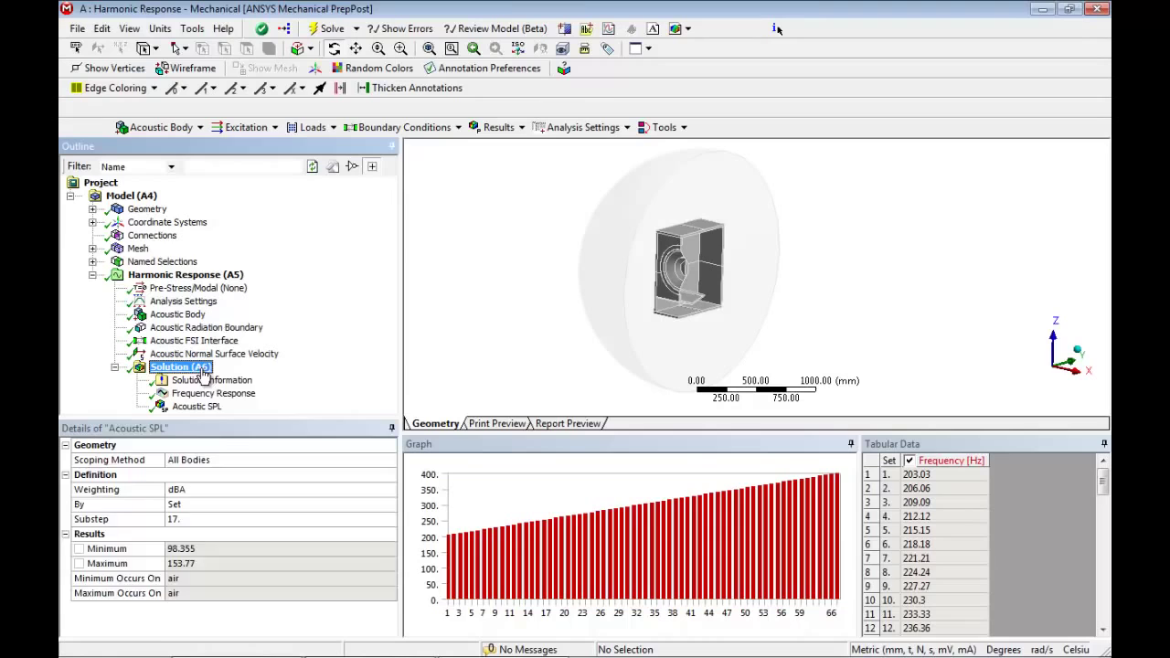
mouse_move(257, 379)
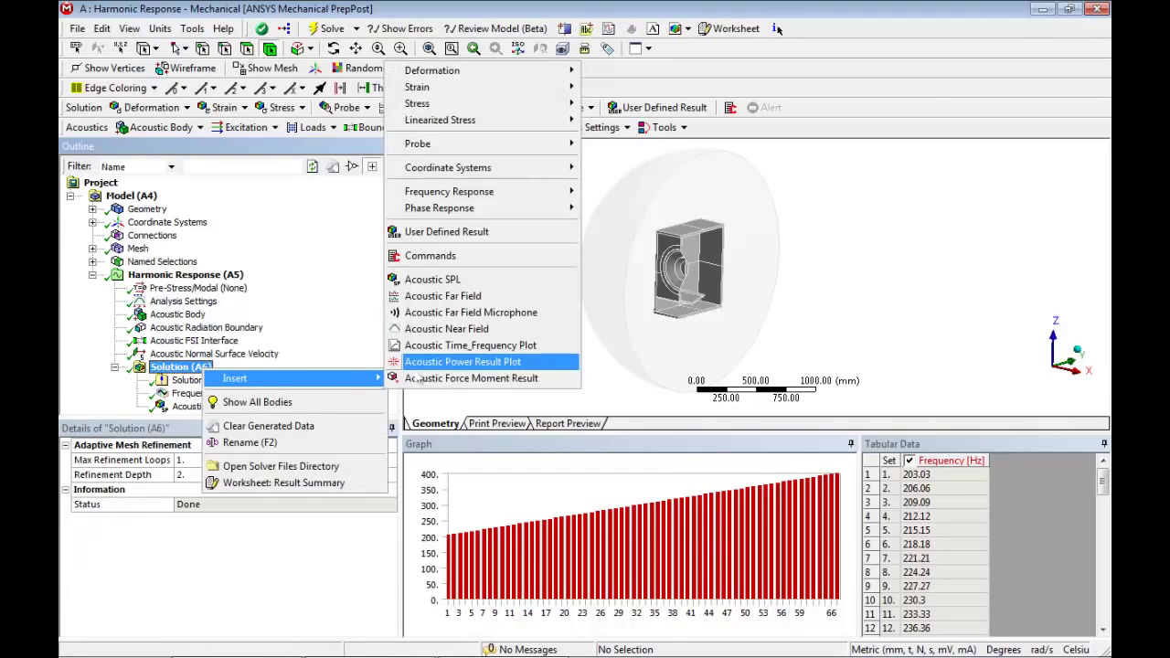
click(442, 236)
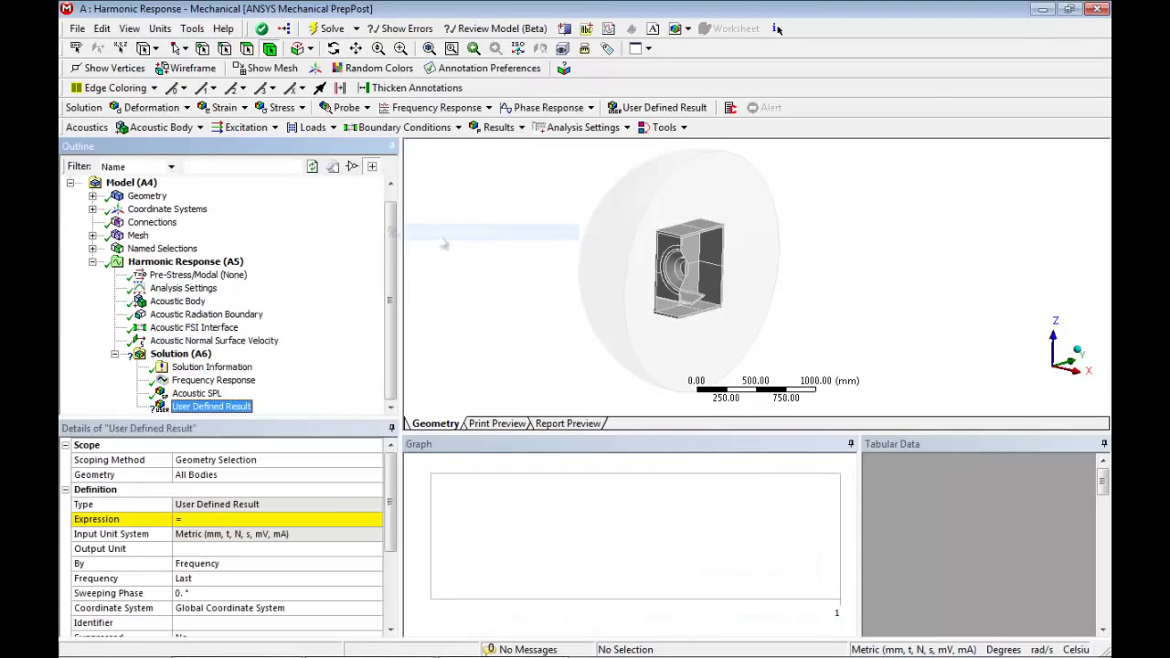
click(230, 518)
text(PRE)
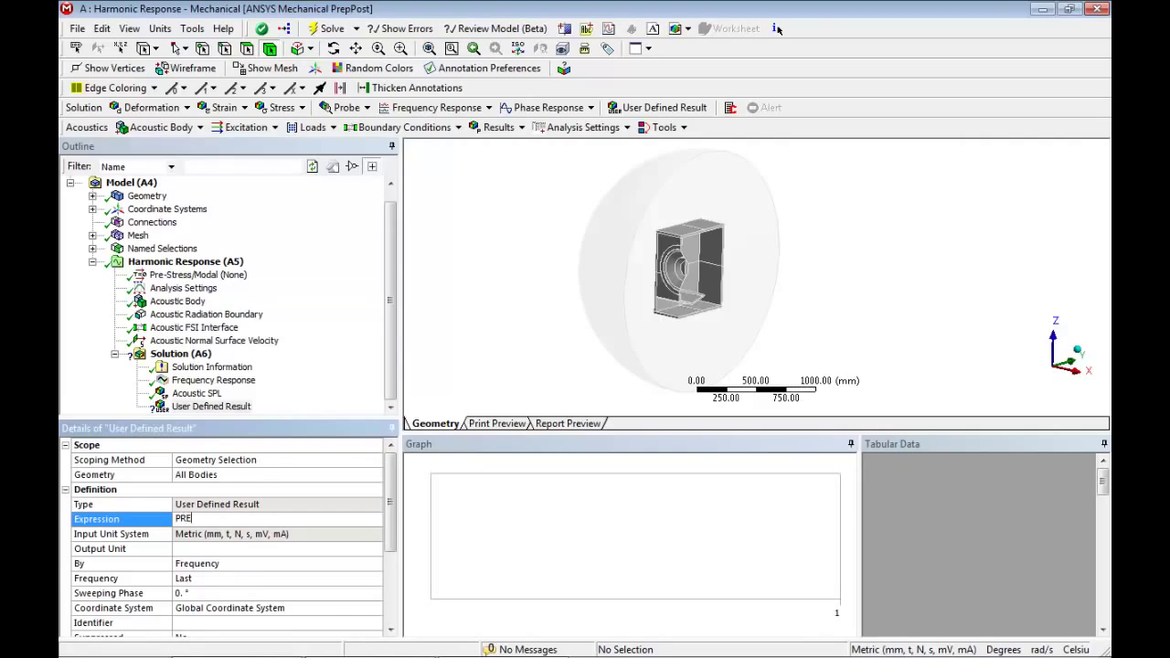
text(S)
key(Return)
Scope the PRES result to the large cylindrical body, reported by set number 17
click(211, 474)
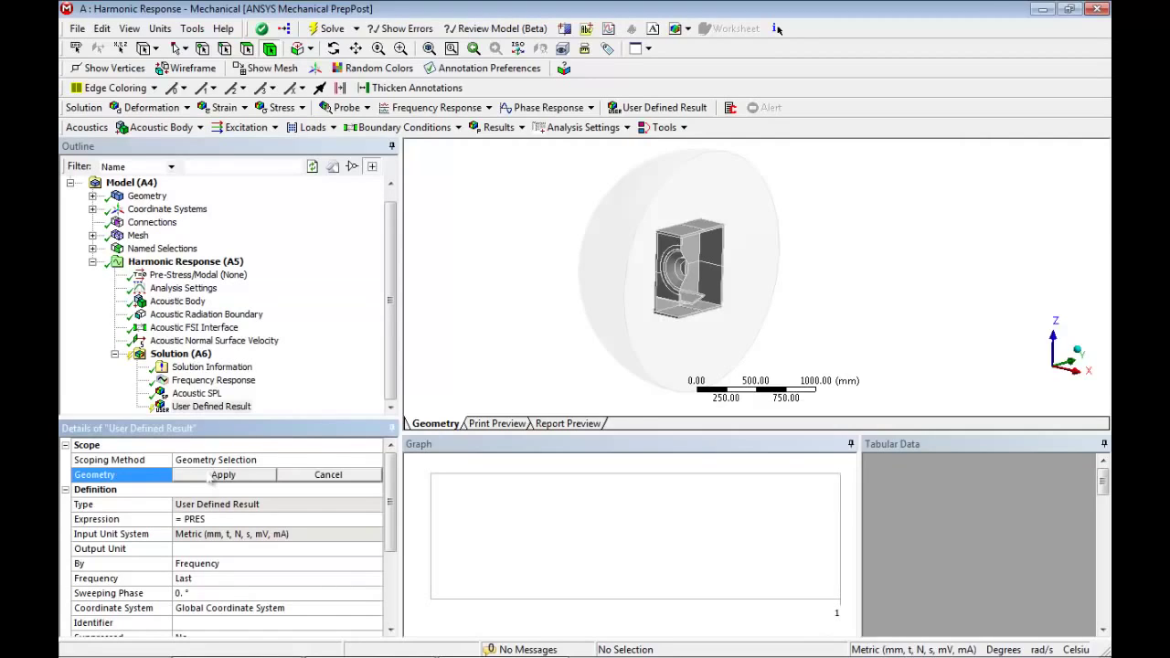
click(630, 314)
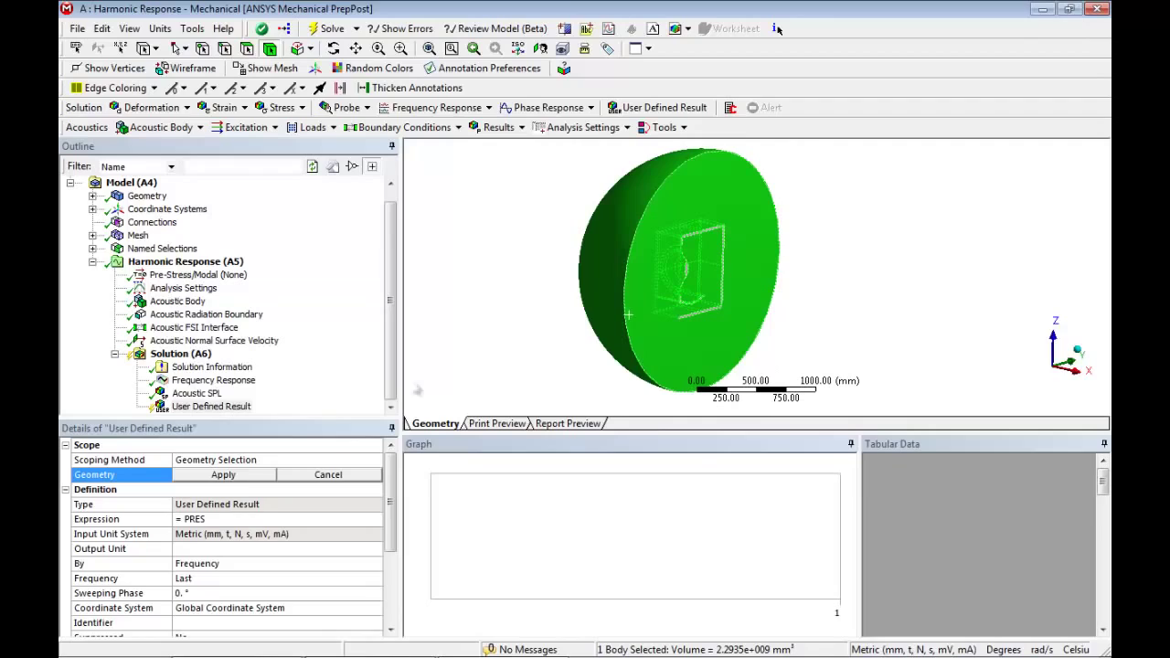
click(243, 477)
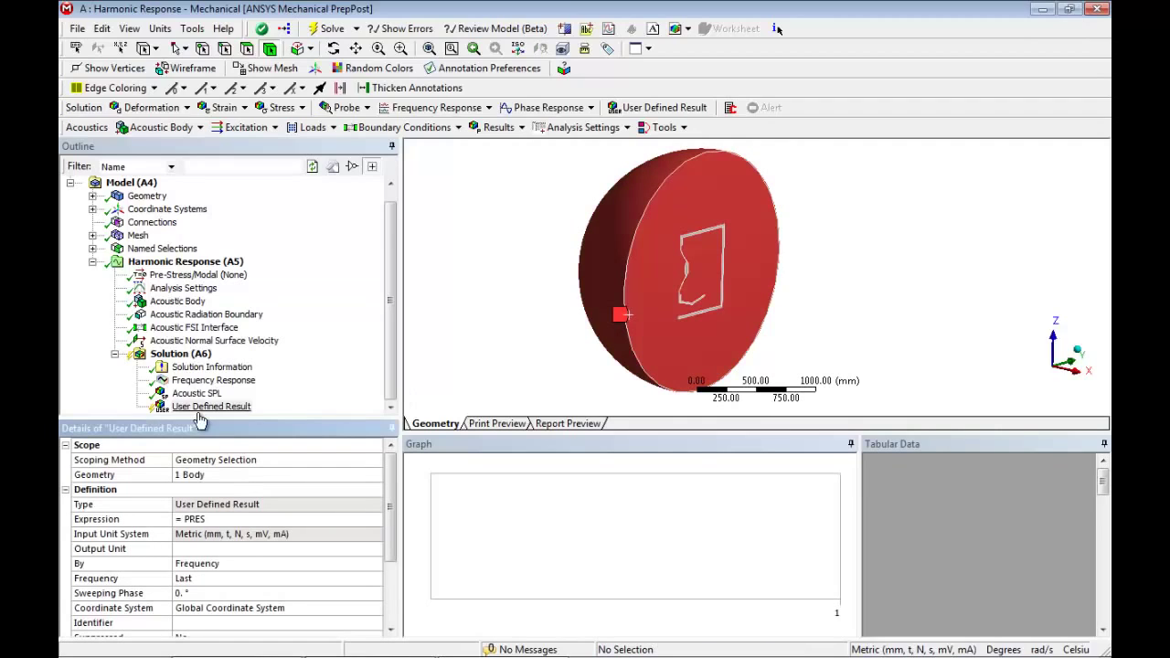
click(206, 563)
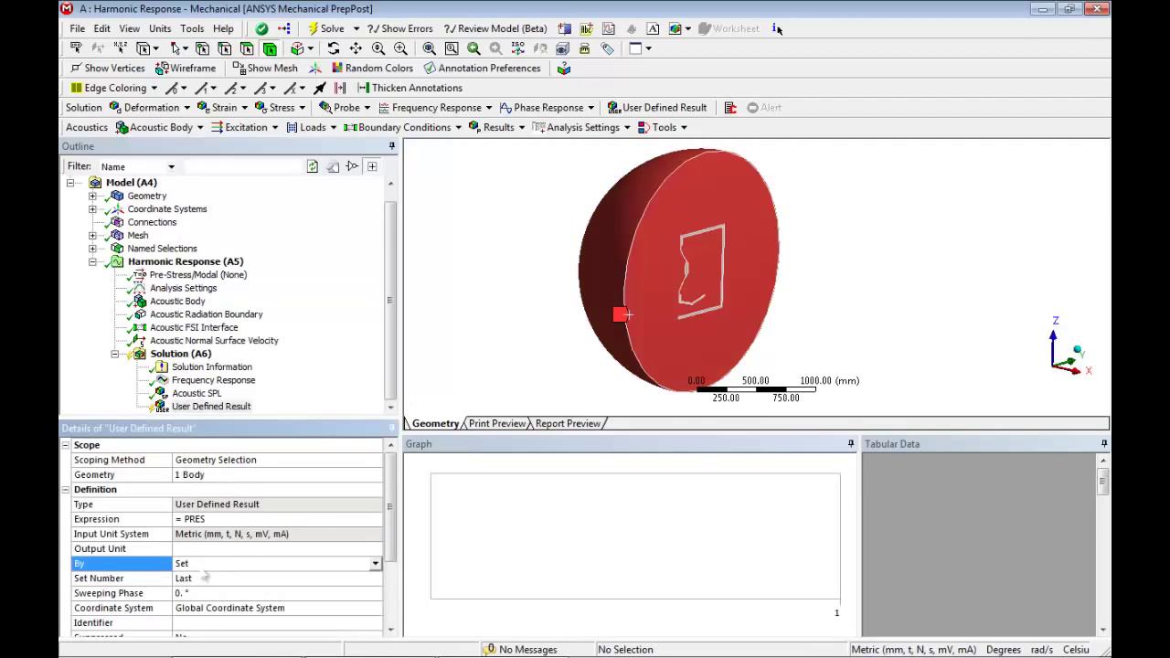
click(206, 592)
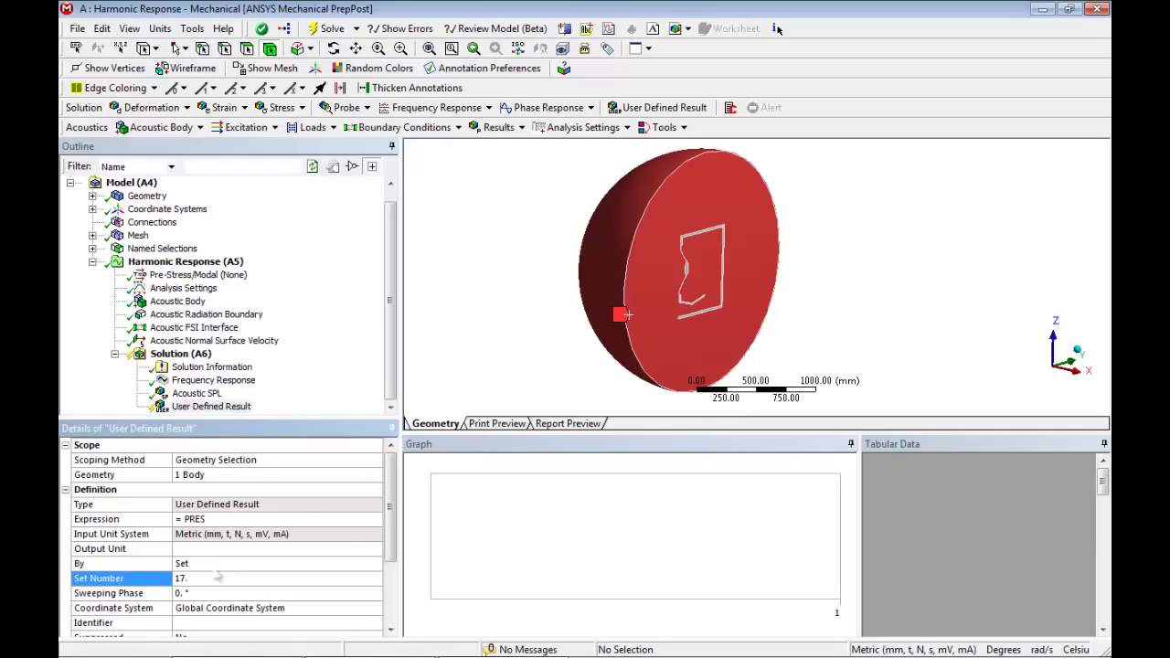
drag(391, 539, 391, 596)
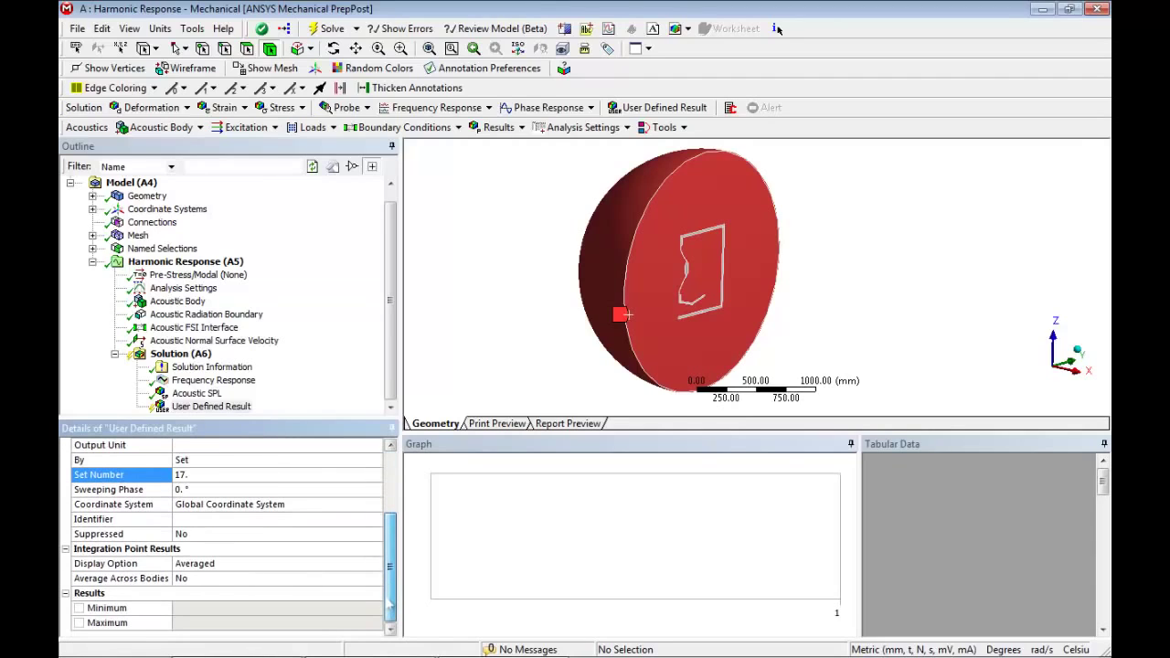
Evaluate the PRES result and change the contour legend's second level to 0.0022
right_click(221, 406)
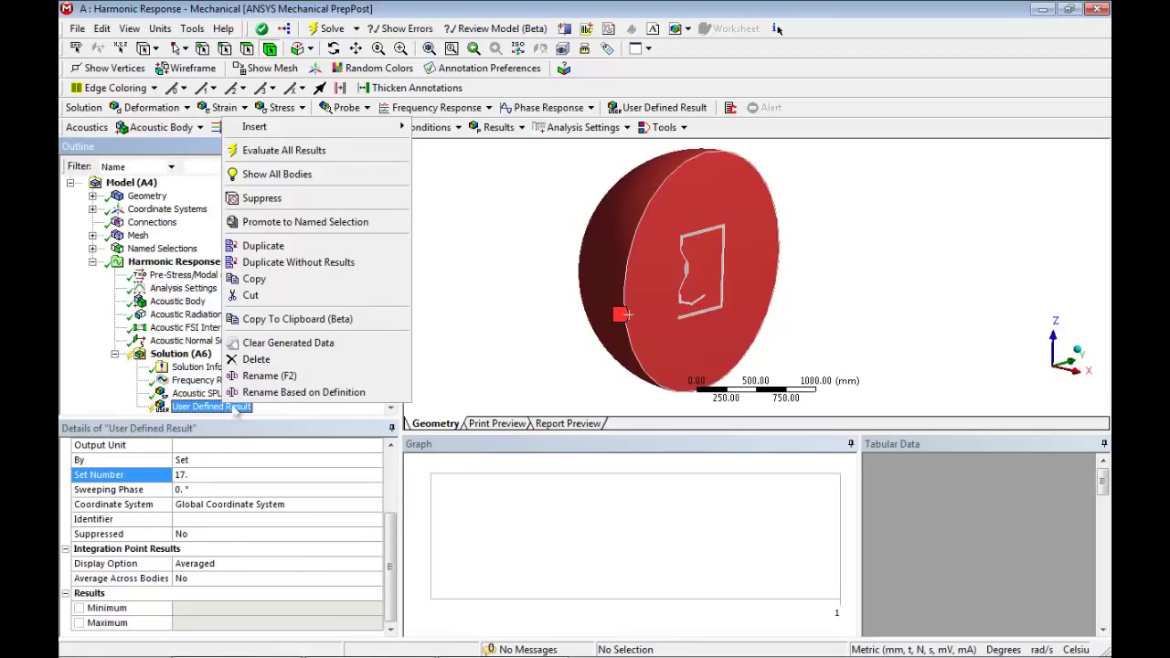
click(283, 150)
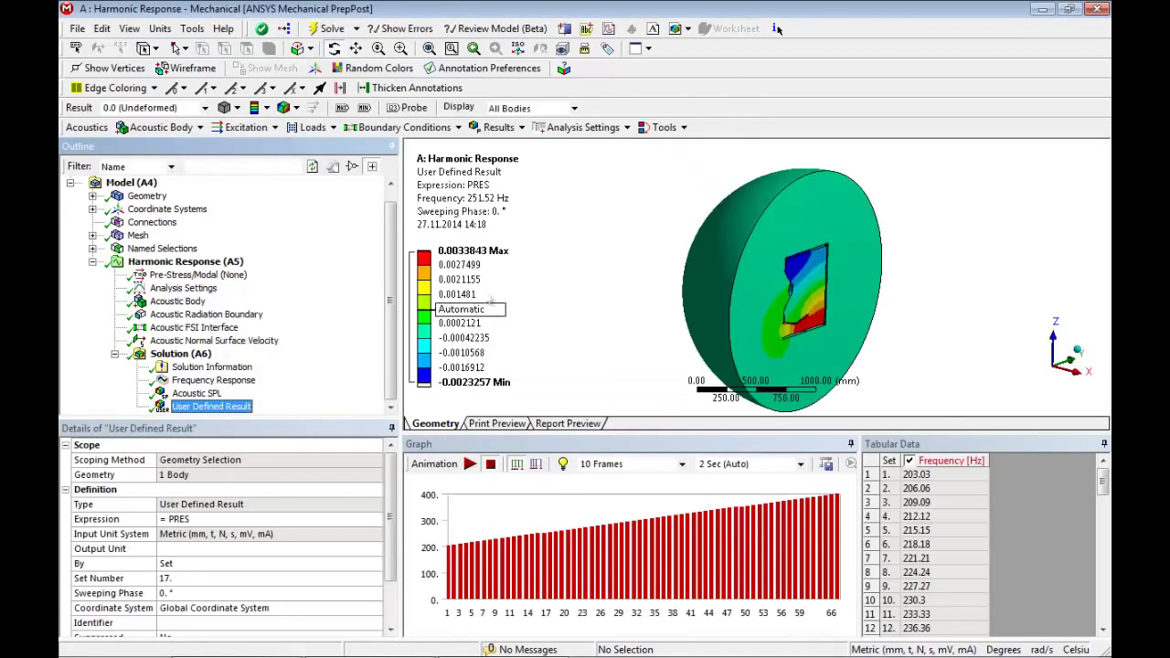
click(448, 264)
key(shift+End)
text(2)
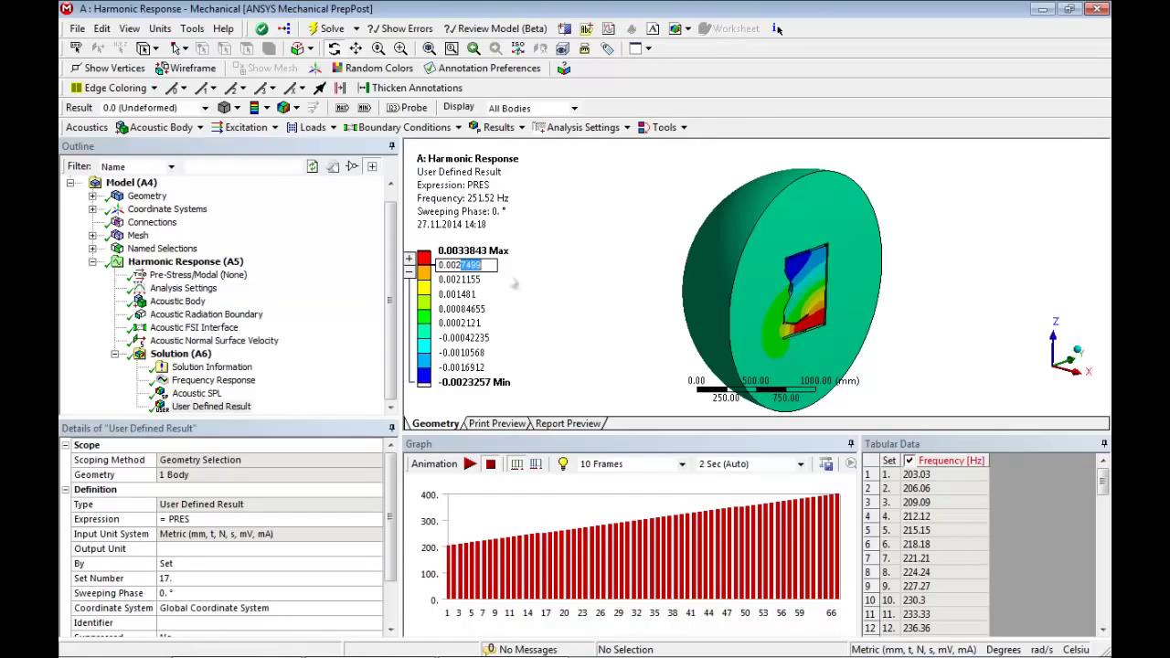
key(Return)
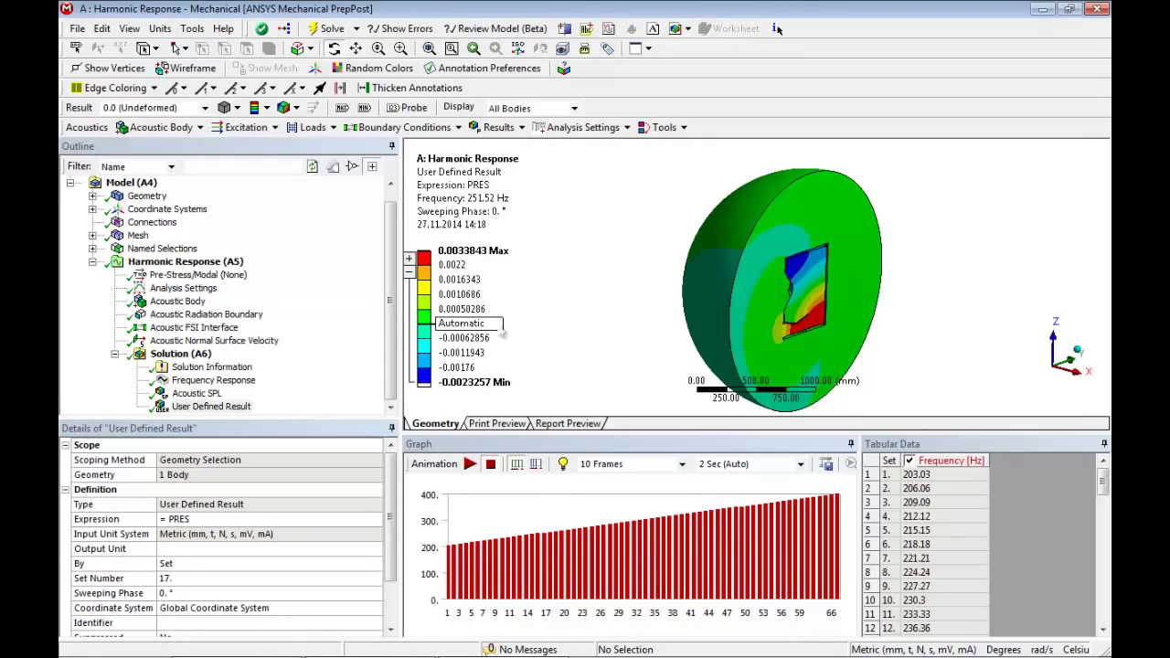
Animate the pressure result with 30 frames over 4 seconds, then stop playback
click(640, 465)
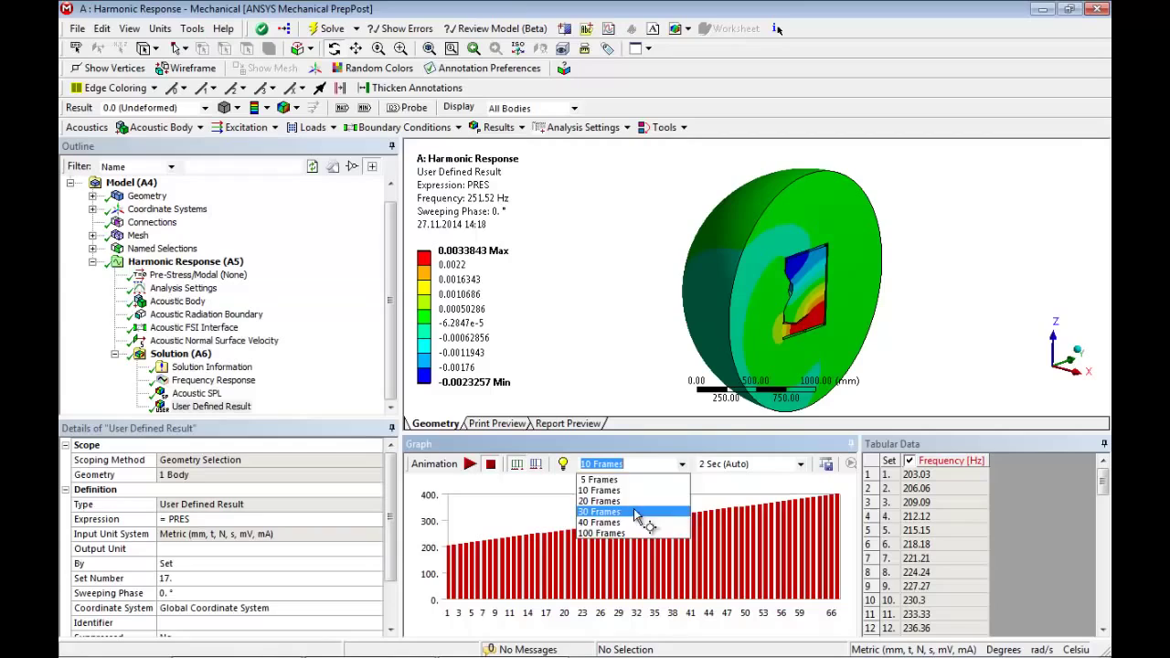
click(637, 513)
click(800, 464)
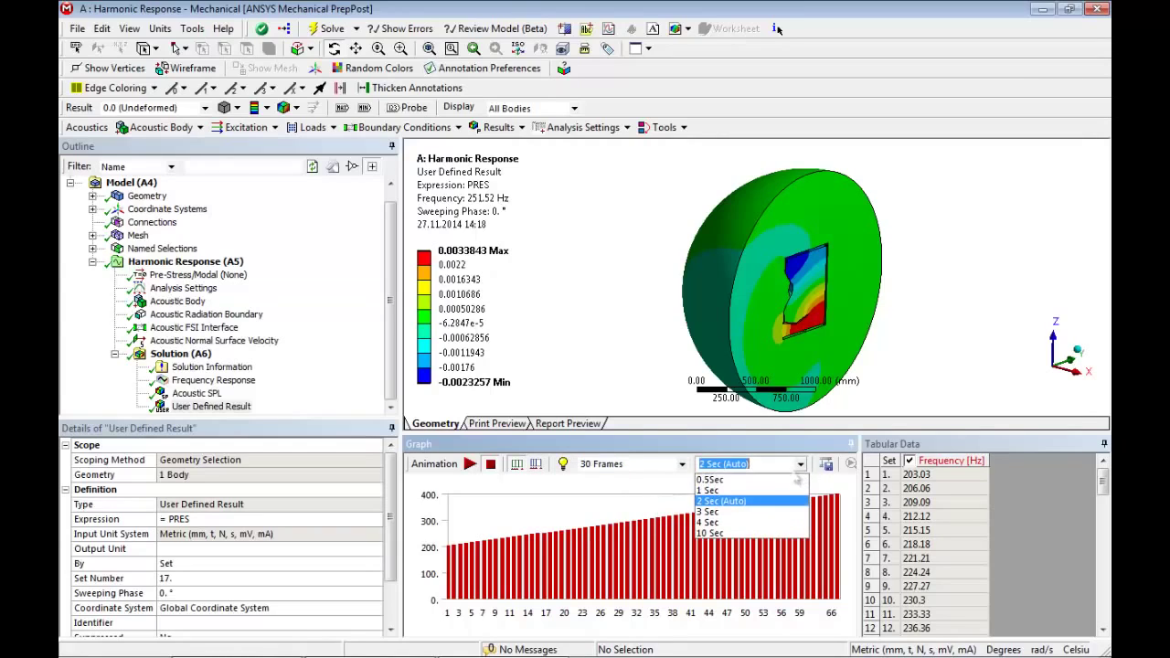
click(770, 523)
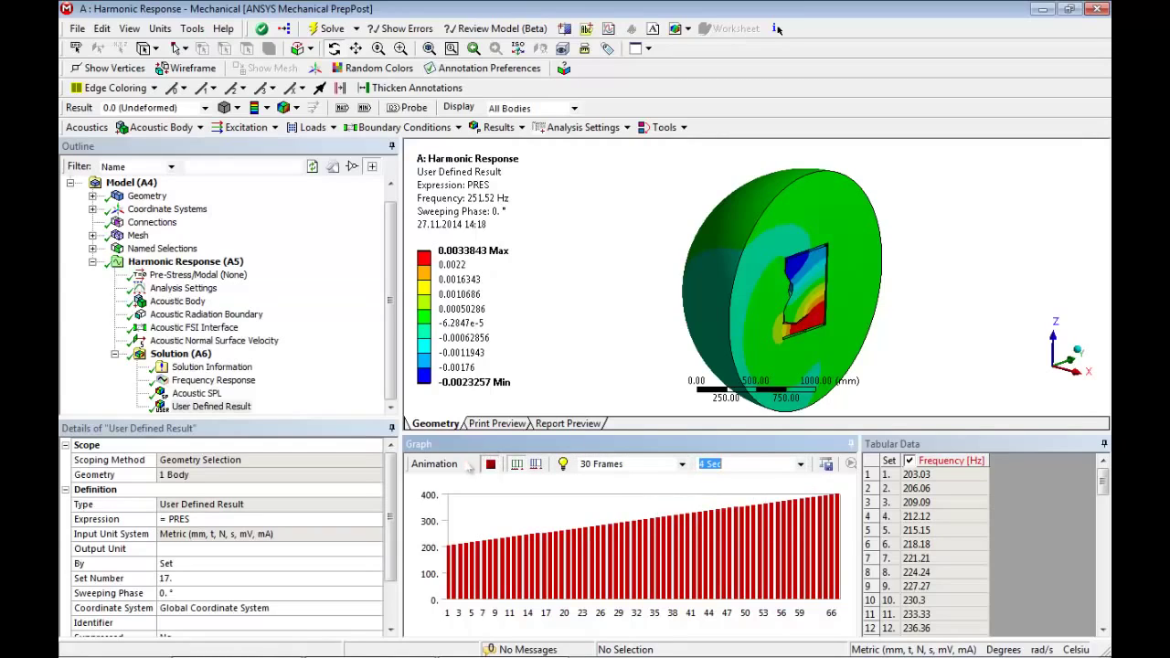
click(468, 464)
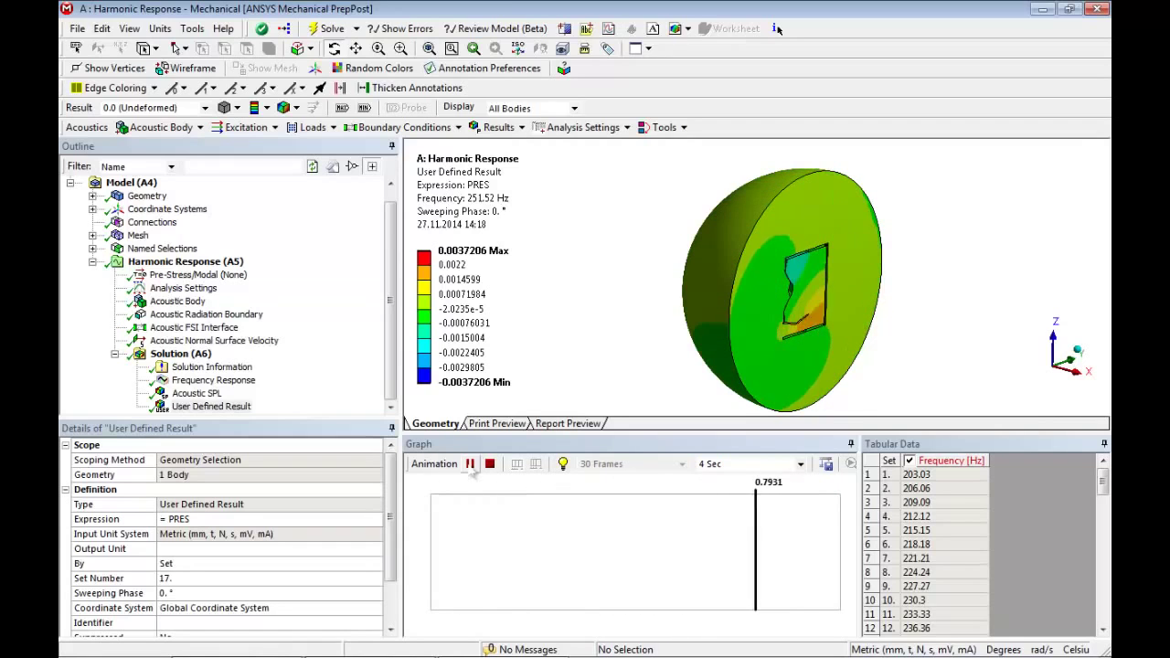
click(490, 465)
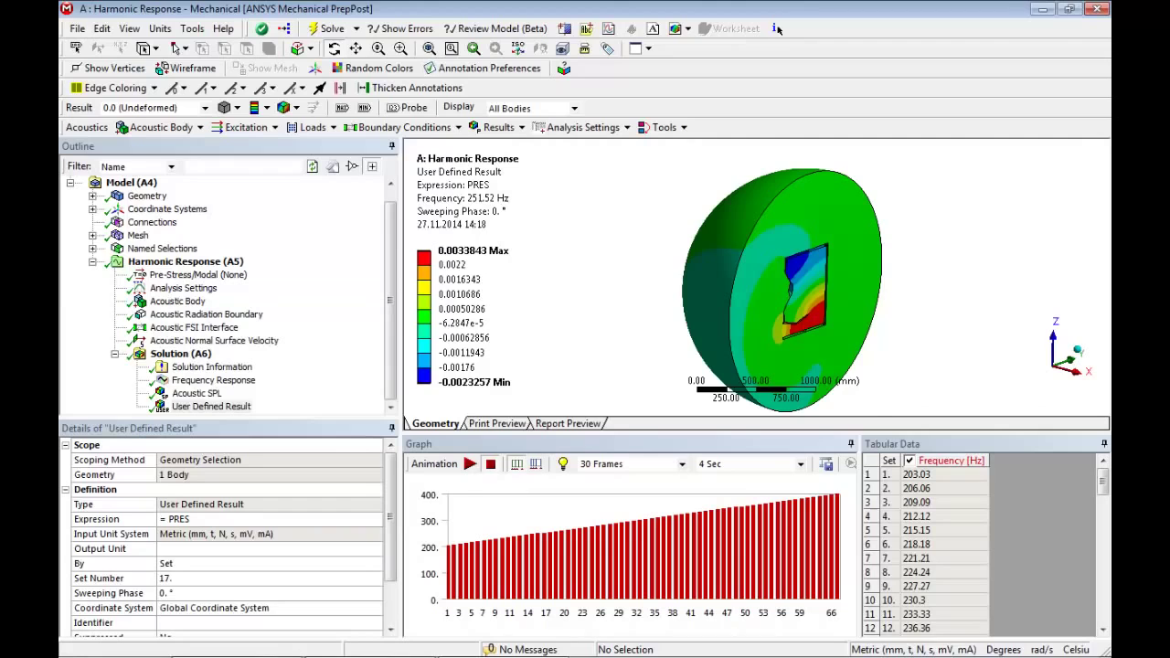
Add an Acoustic Far Field Microphone at Phi 270°, Theta 90°, sphere radius 2000 mm
right_click(174, 353)
mouse_move(224, 364)
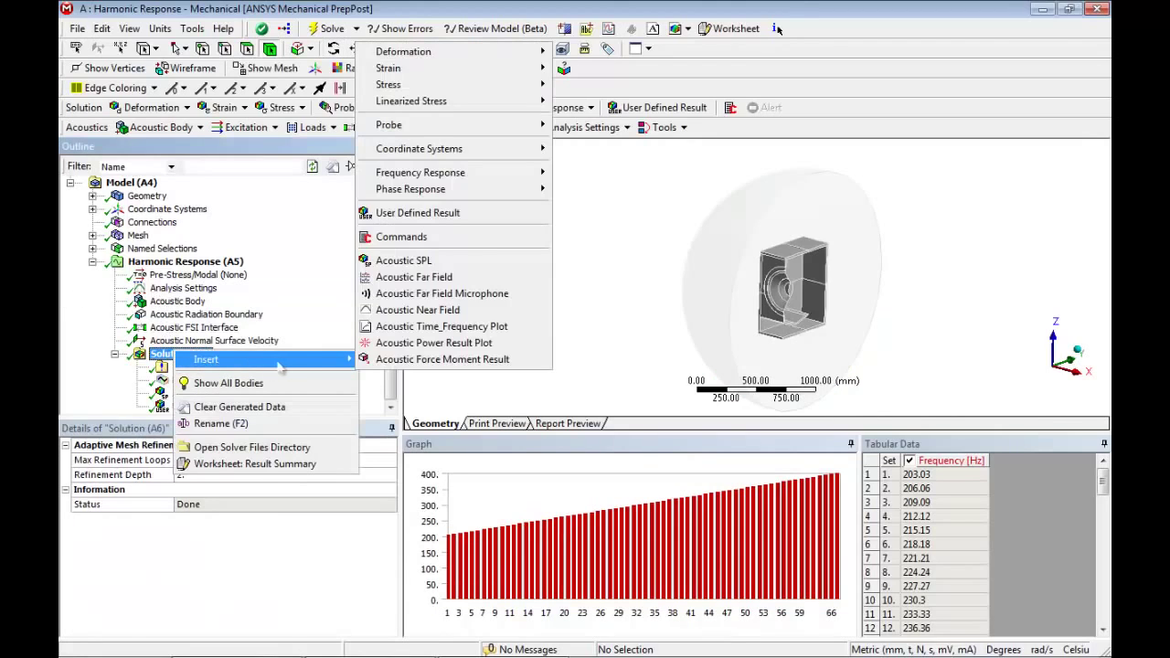
click(400, 295)
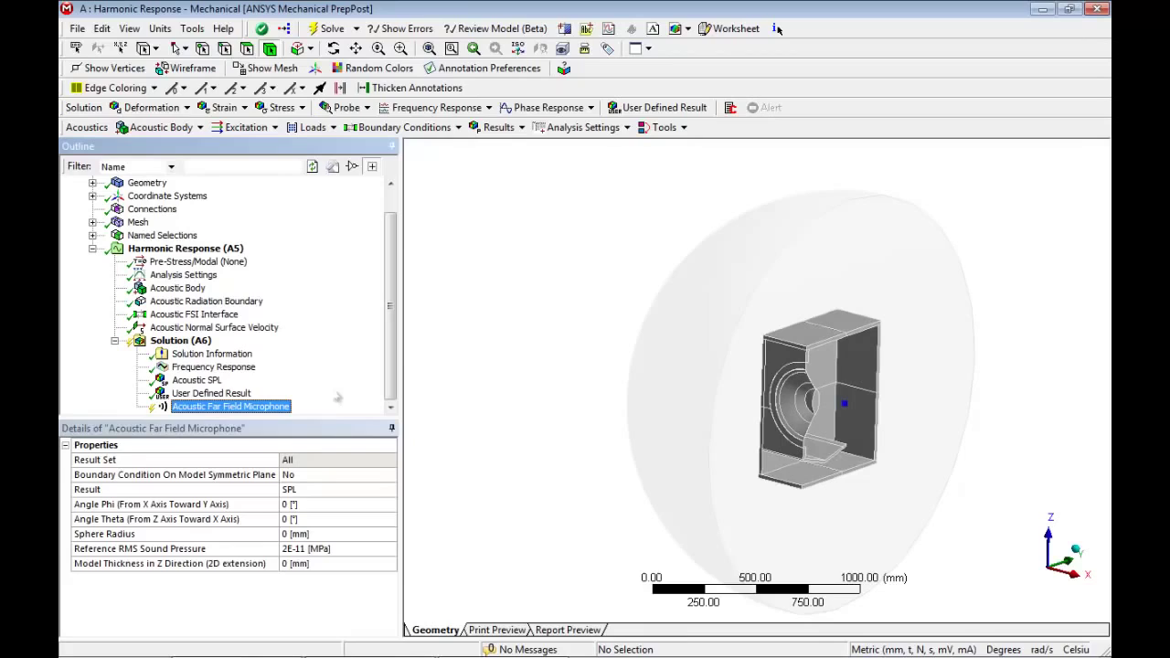
click(315, 504)
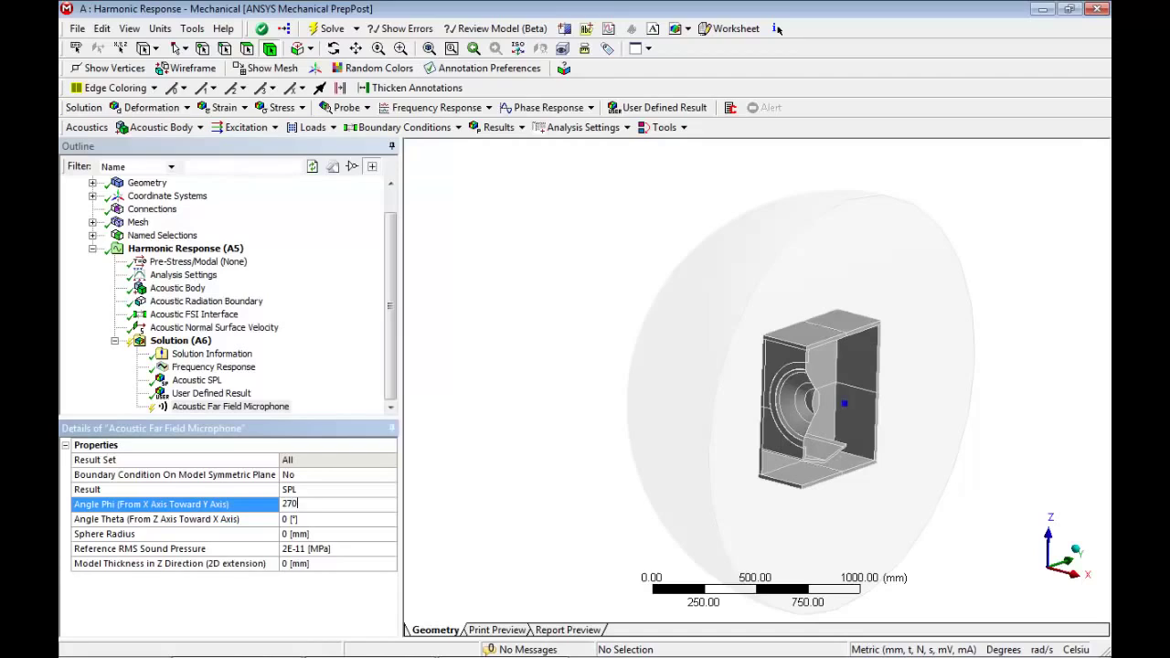
key(Tab)
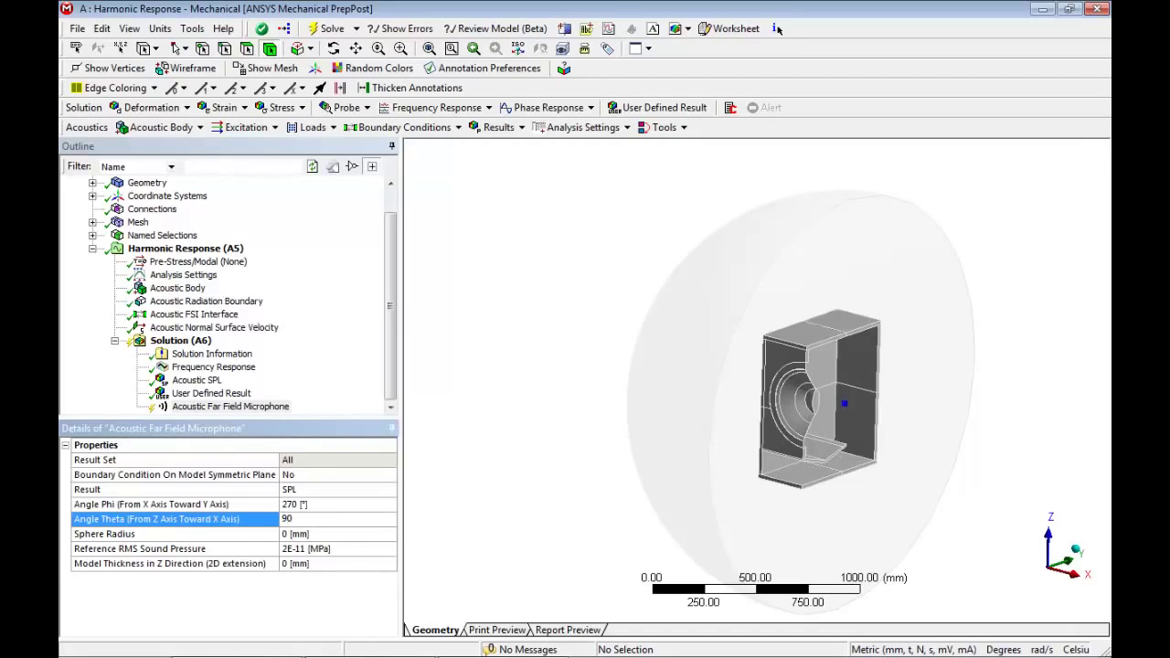
key(Tab)
text(2)
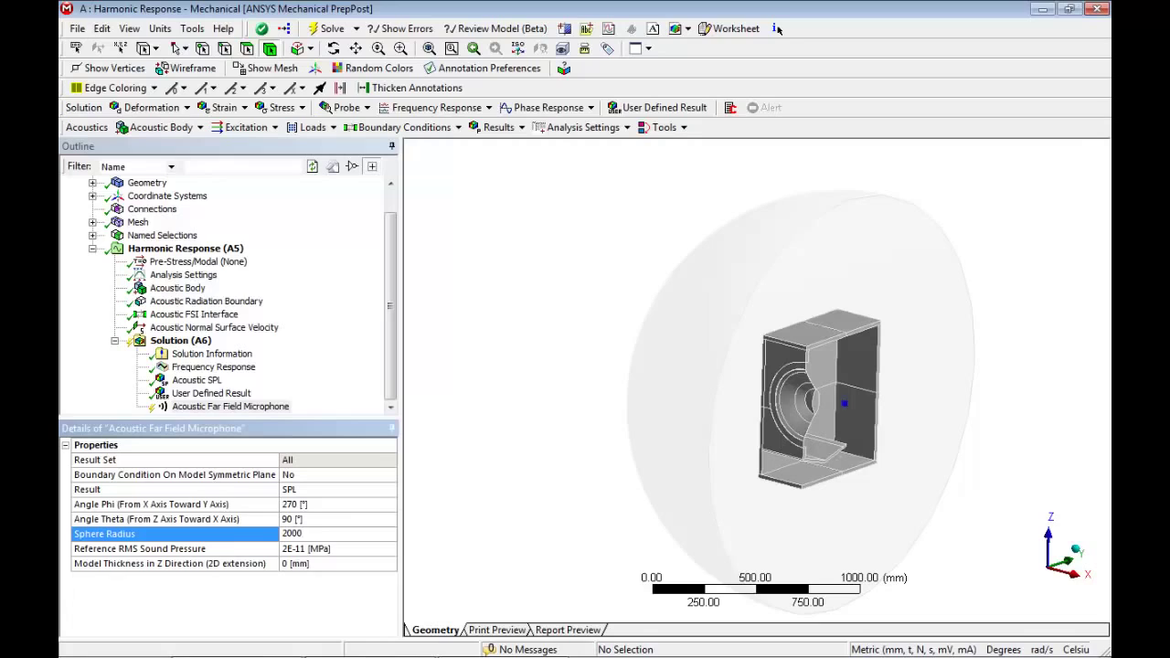
click(560, 513)
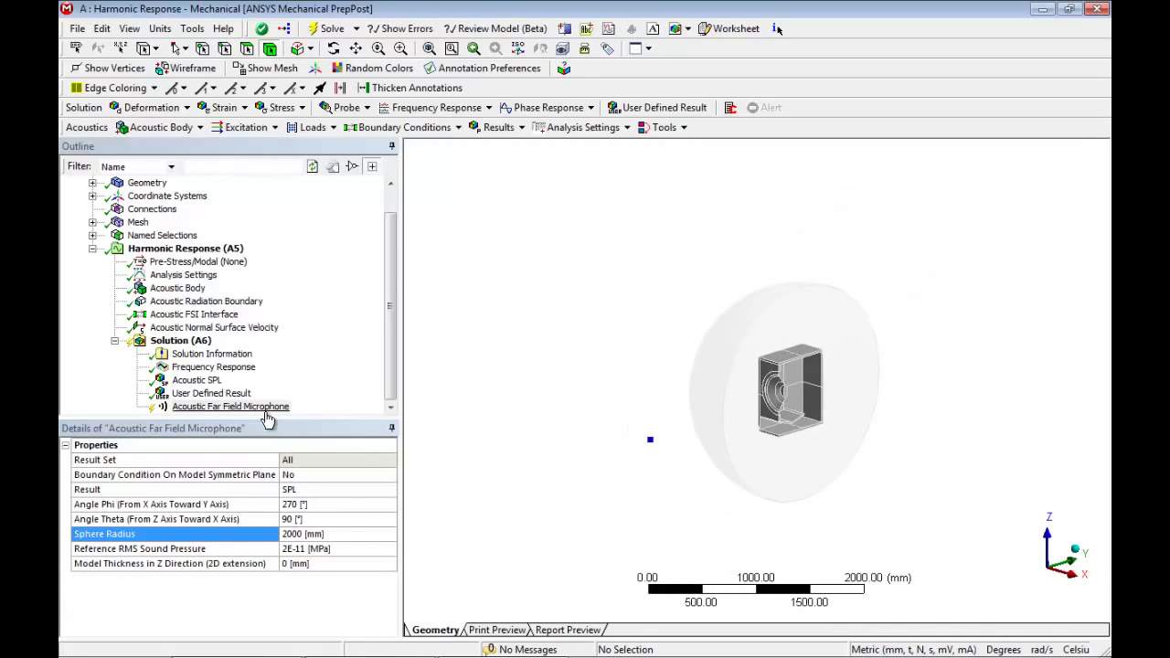
Generate the microphone's SPL versus frequency curve and inspect its peak near 310 Hz
right_click(265, 409)
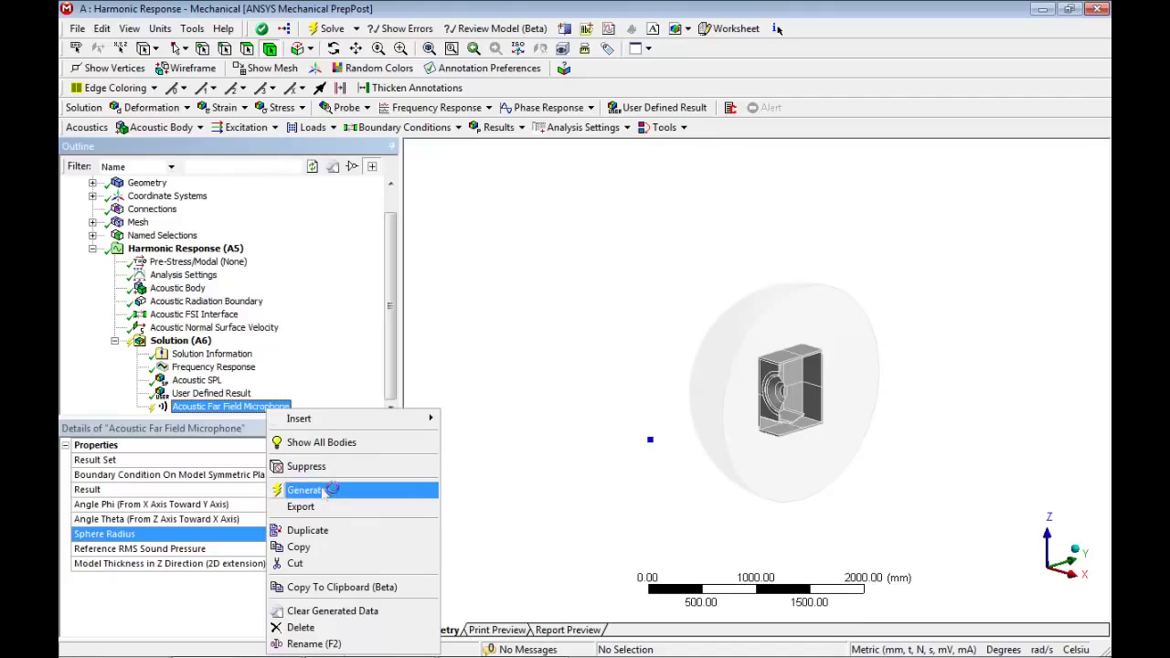
click(306, 490)
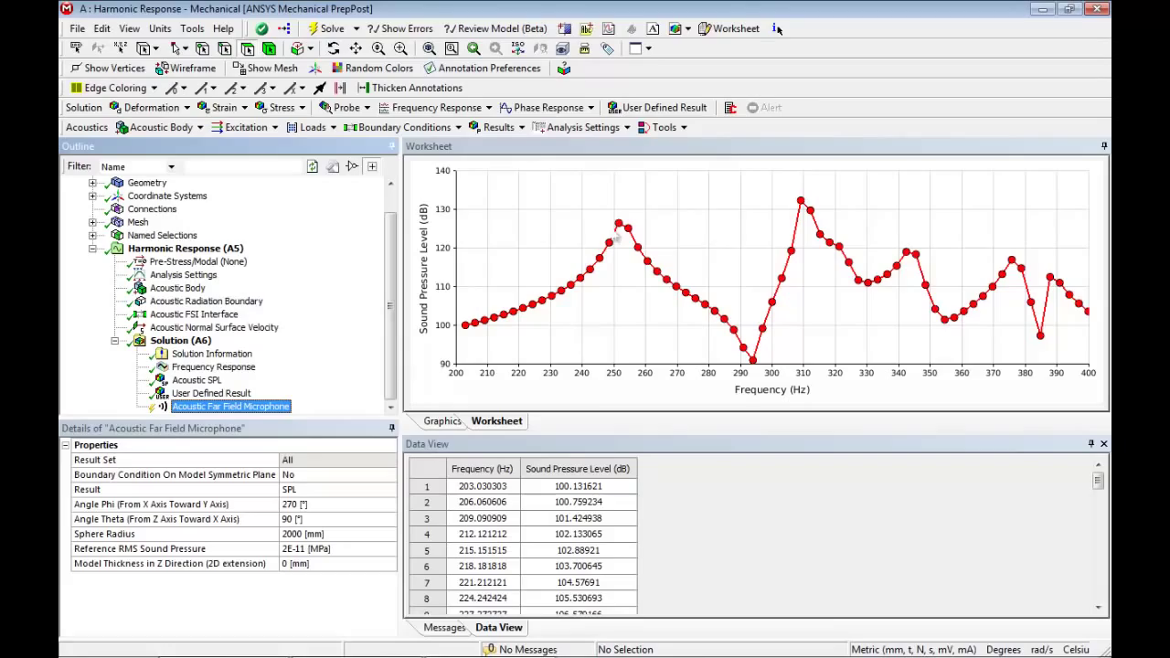
click(802, 202)
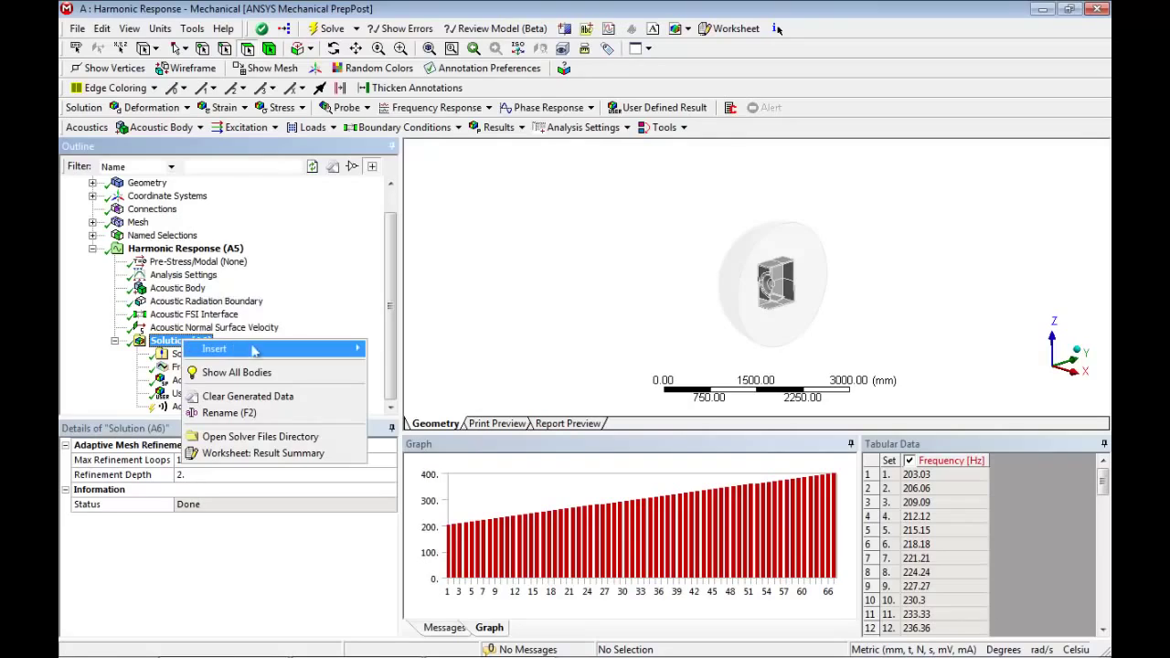
mouse_move(273, 349)
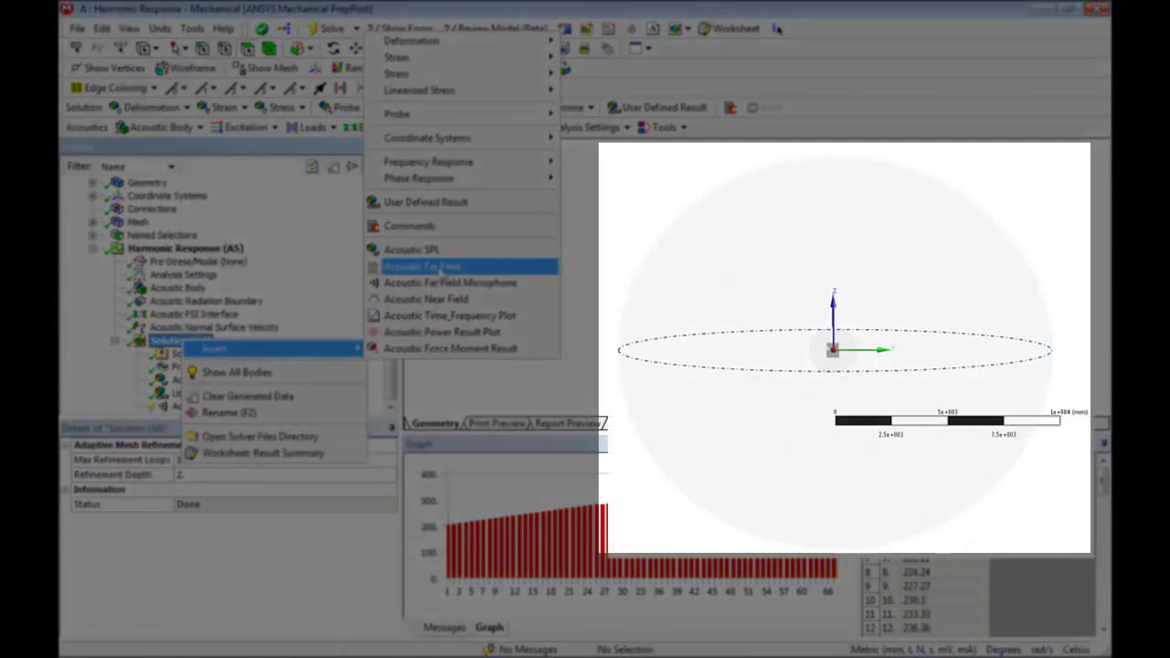
Insert an Acoustic Far Field result with Phi sweeping from -90° to 270°
click(437, 268)
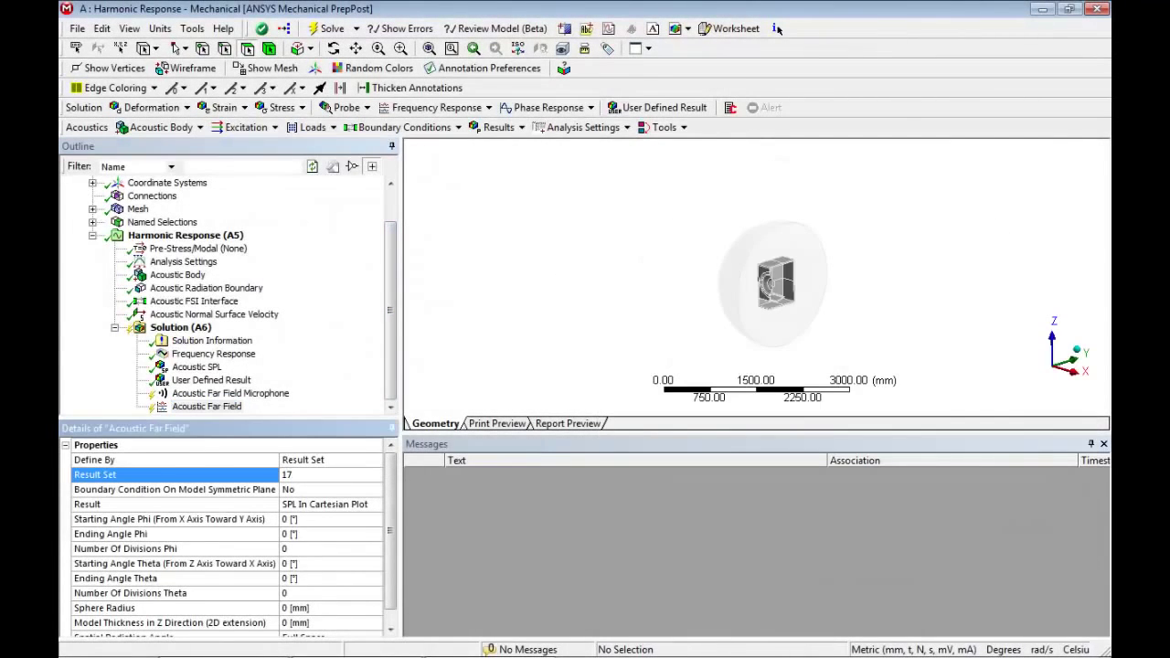
key(Down)
key(Down)
key(Down)
text(-90)
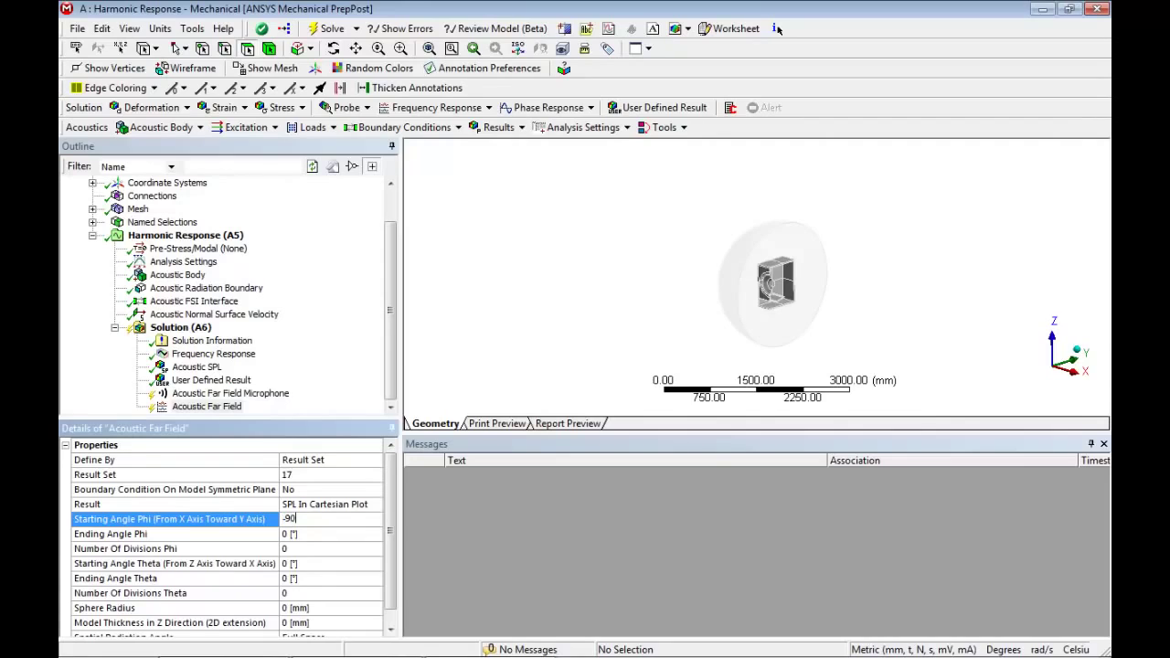
key(Return)
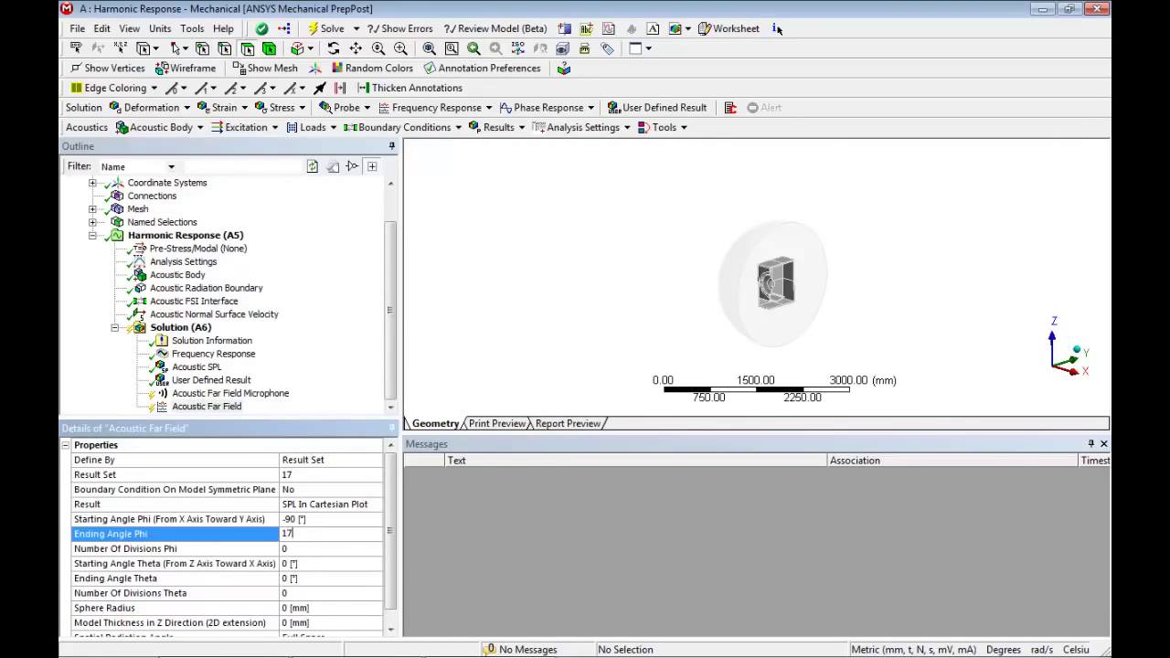
key(BackSpace)
key(BackSpace)
key(Return)
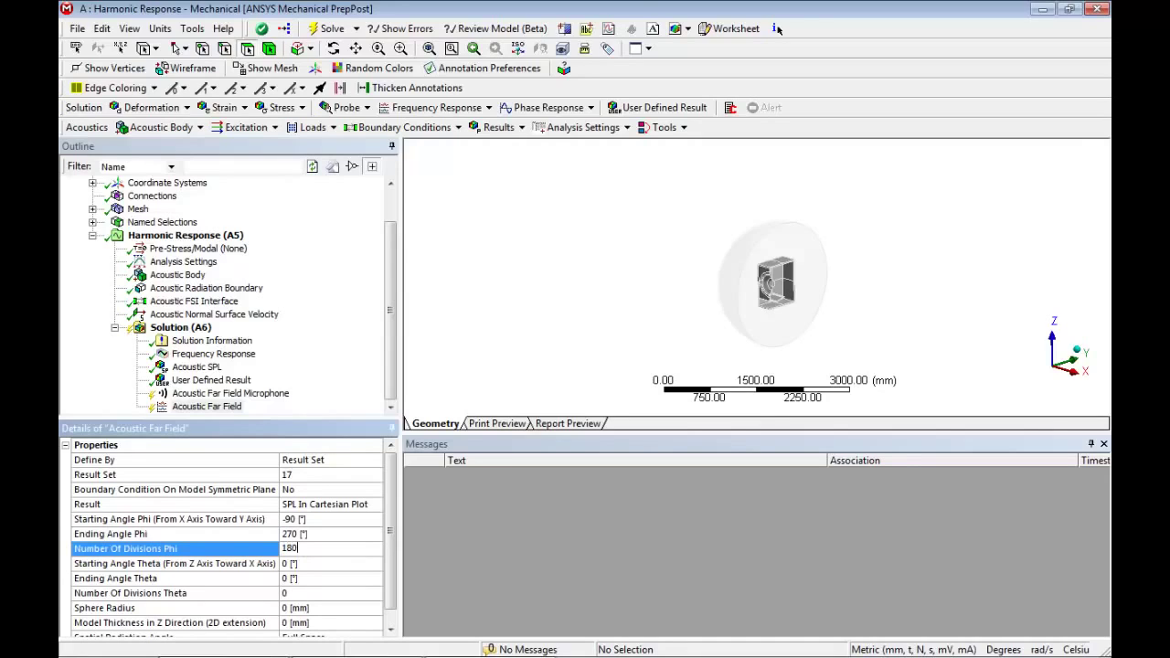
Set 180 Phi divisions, Theta from 90° to 90°, and a 10000 mm sphere radius
text(180)
key(Return)
text(90)
key(Return)
text(90)
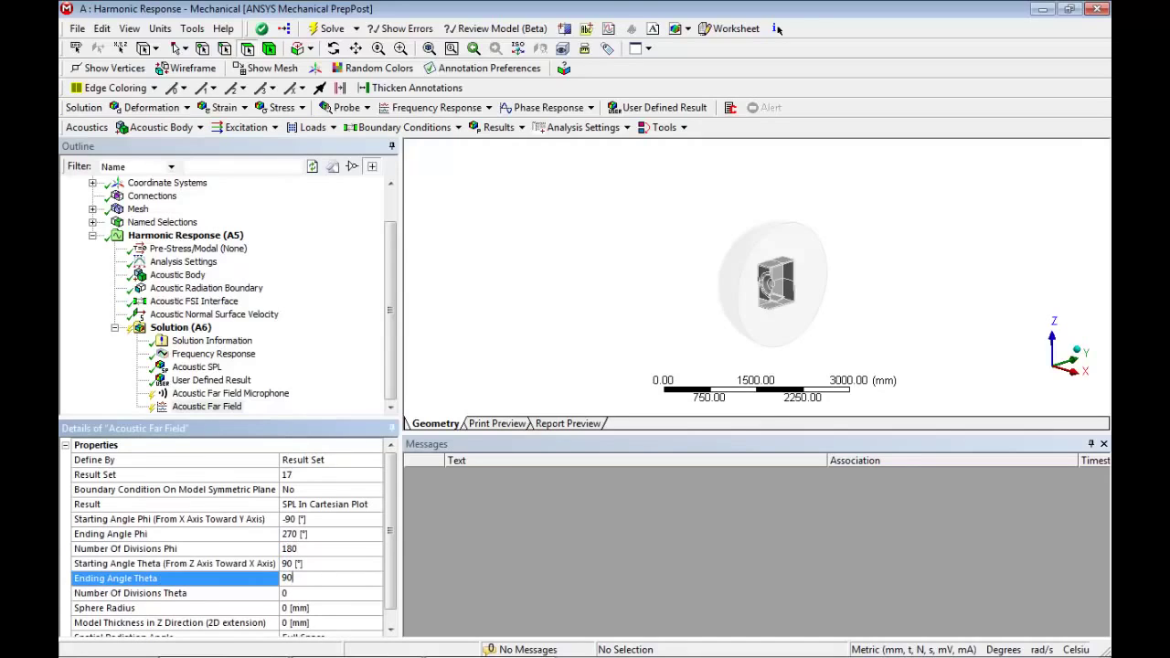
key(Return)
text(10)
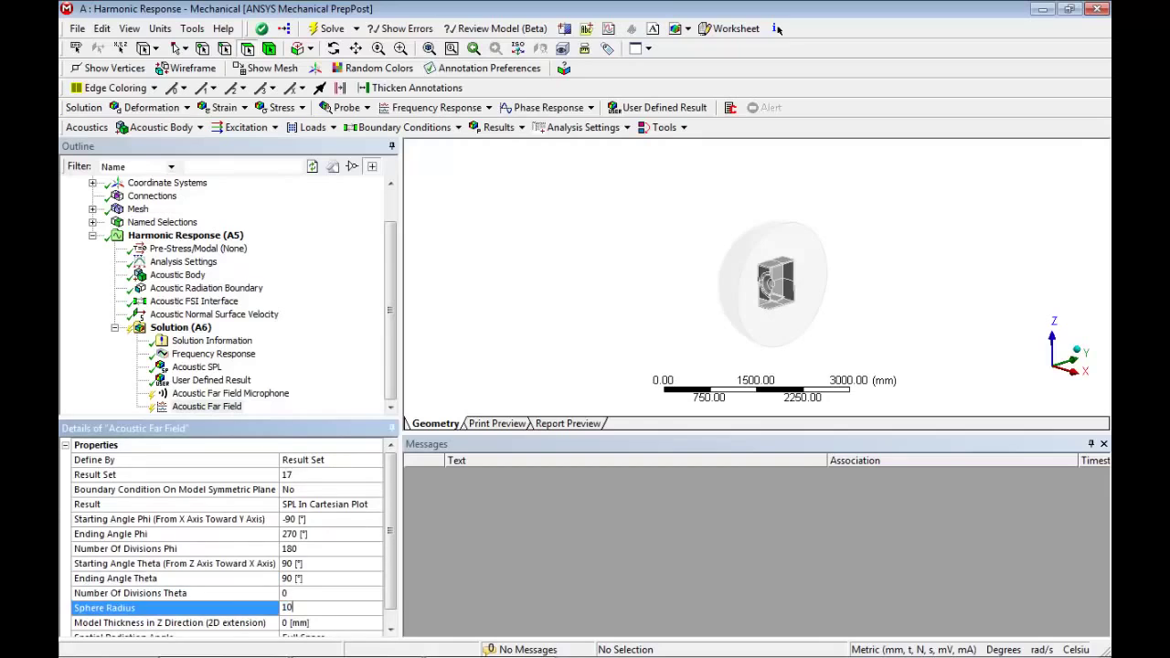
text(000)
right_click(220, 406)
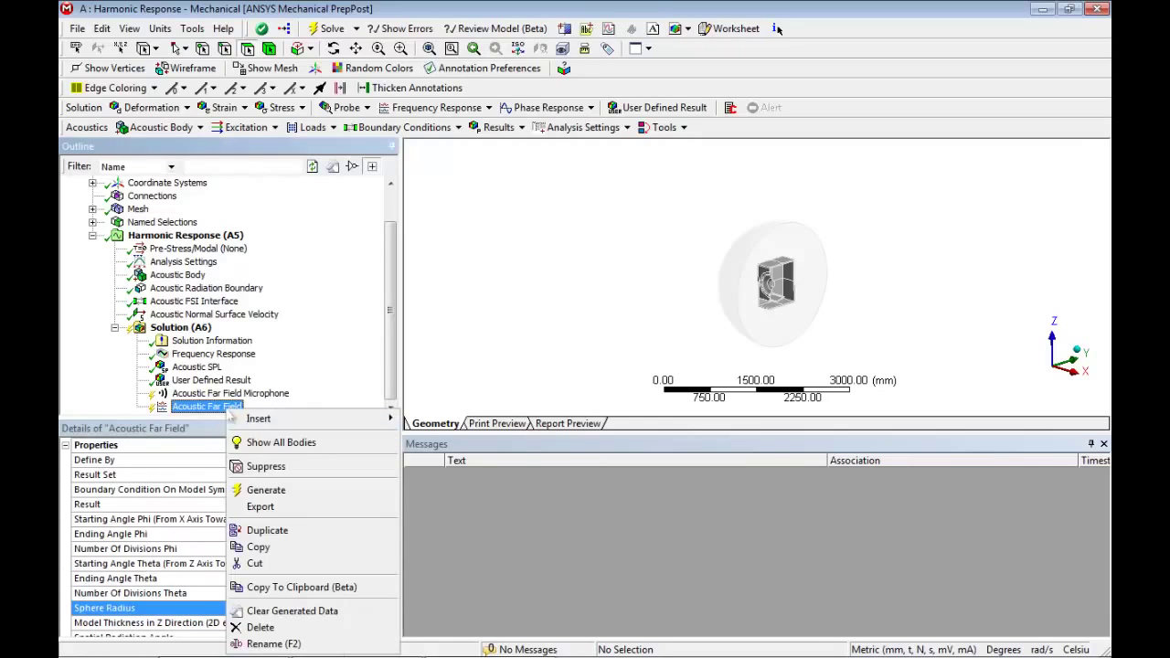
Generate the Acoustic Far Field directivity result at the 10000 mm radius
click(265, 483)
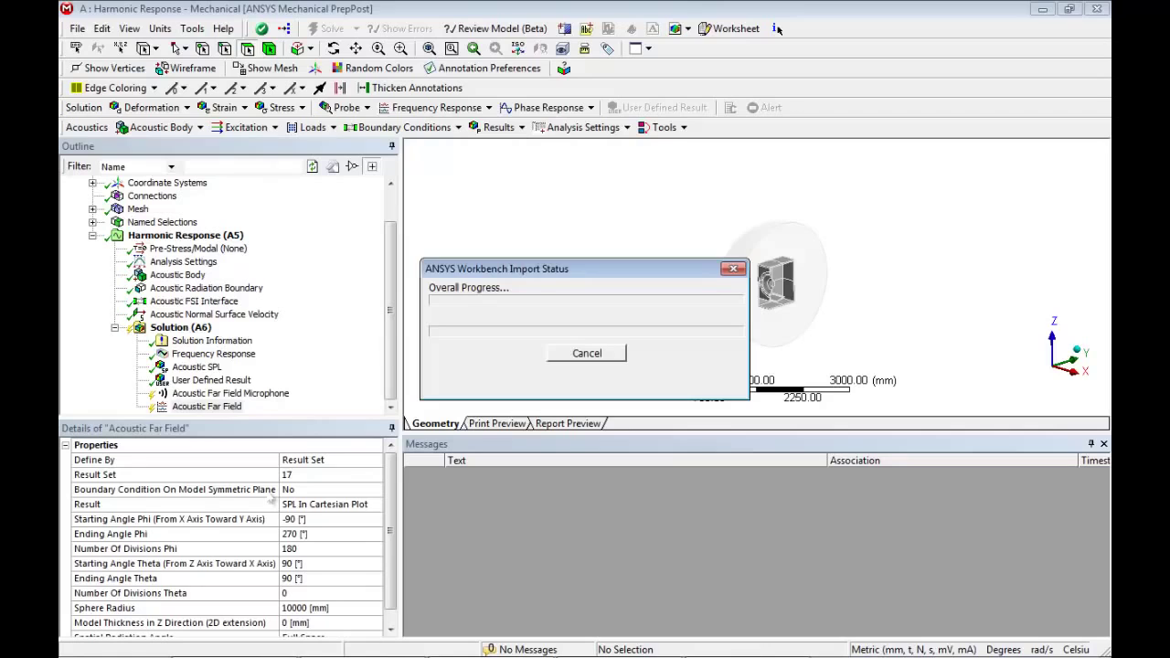